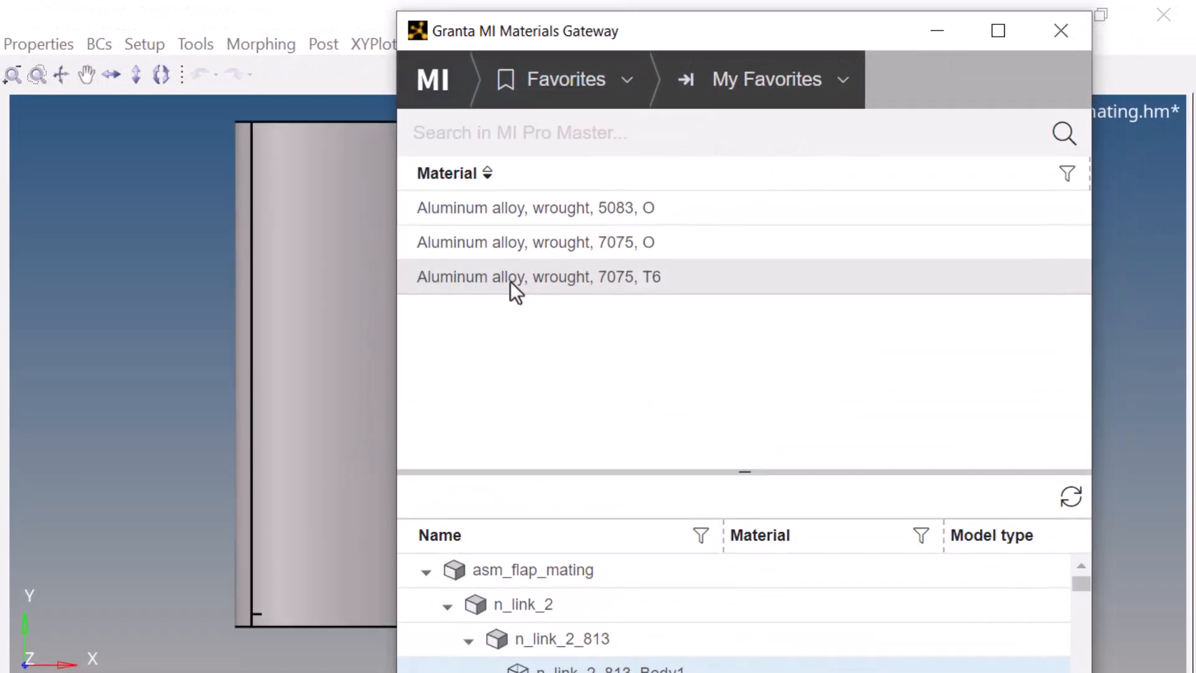
# - Assign Aluminum alloy, wrought, 7075, T6 to the n_link_2 bodies, and replace it with Aluminum, 1200, O from a search for aluminum
pyautogui.doubleClick(510, 282)
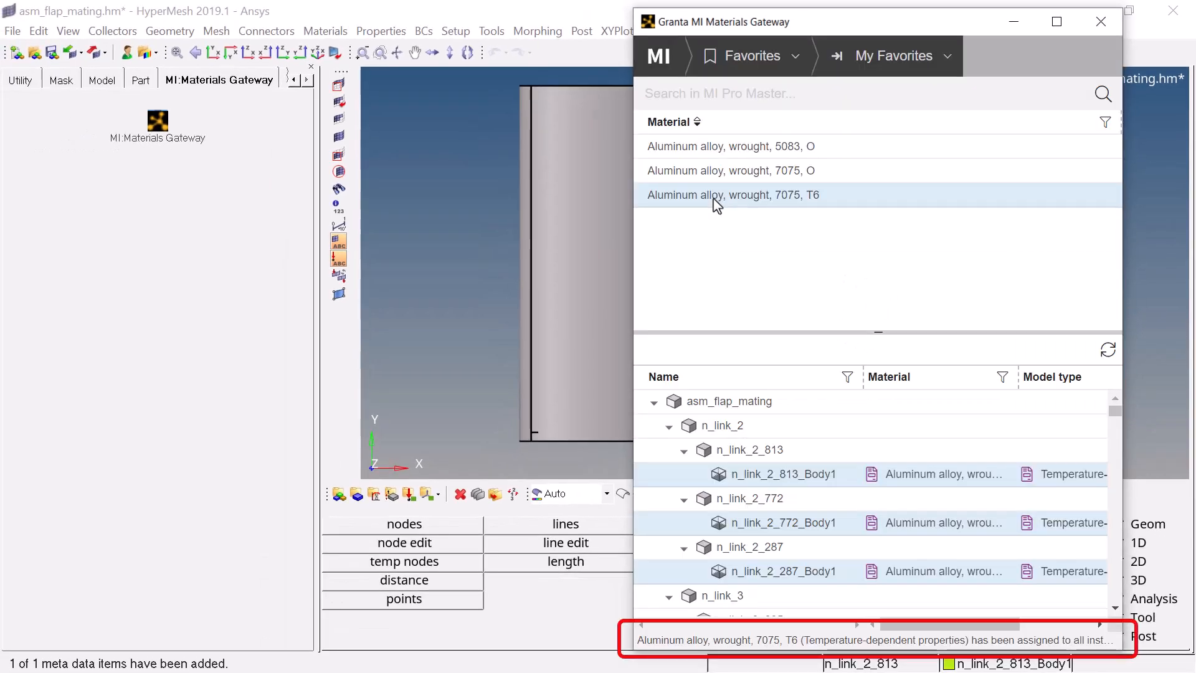
pyautogui.click(706, 94)
pyautogui.write('aluminum')
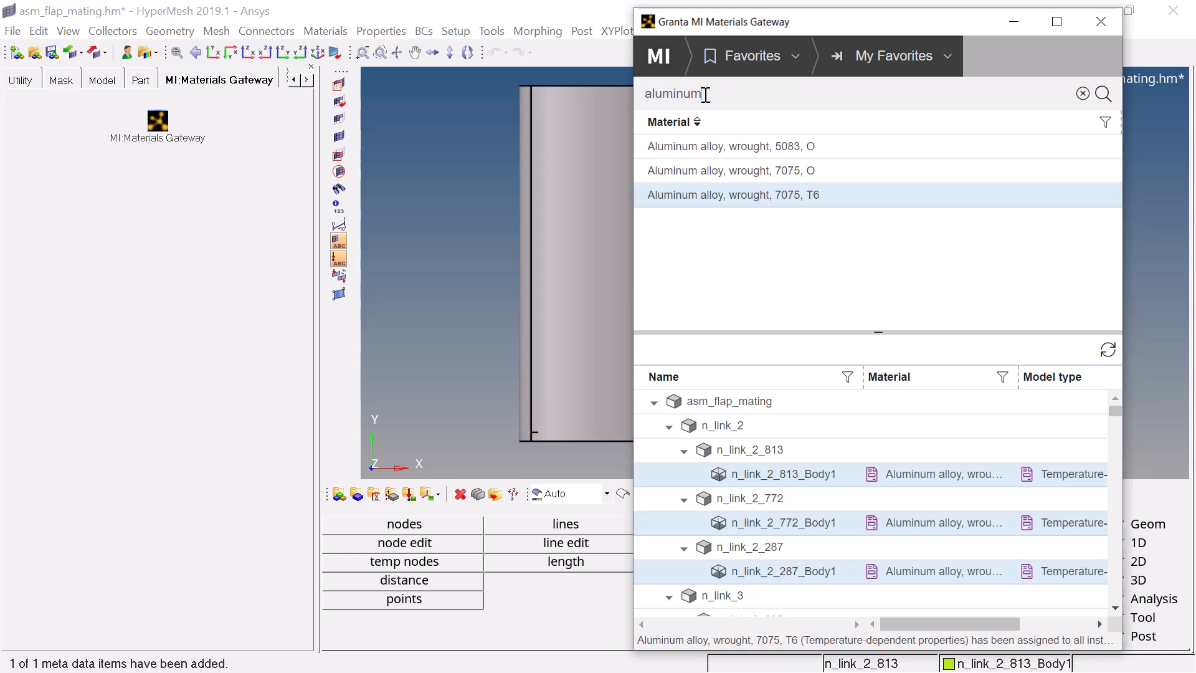
pyautogui.click(1102, 95)
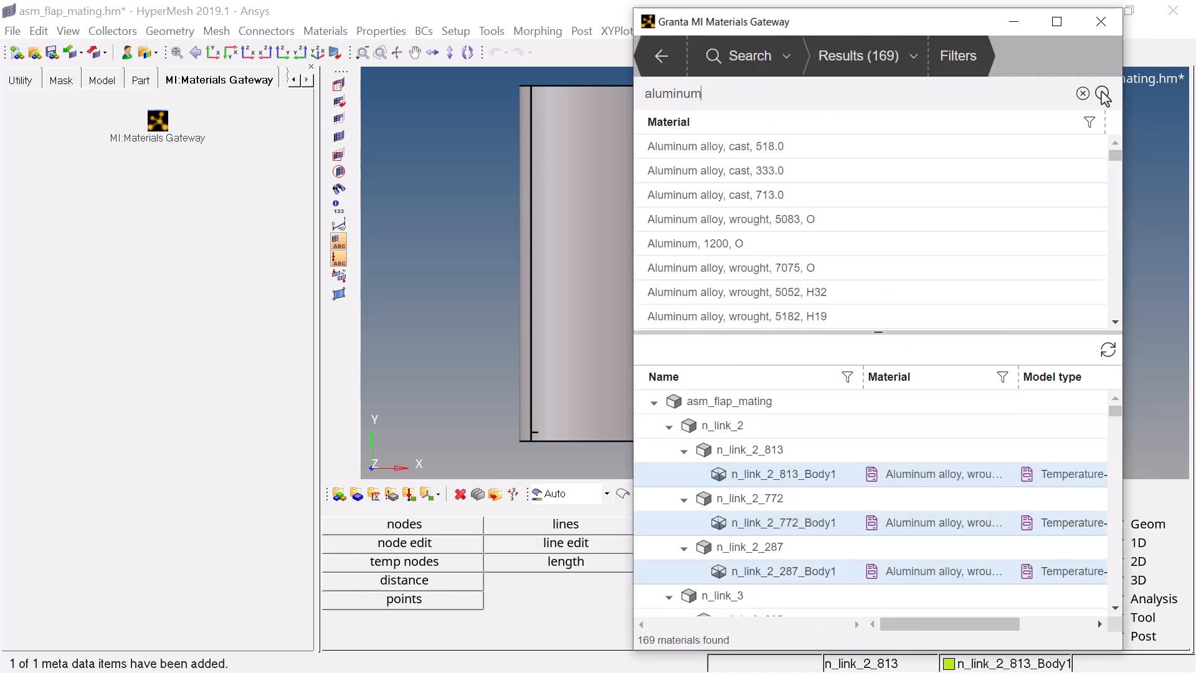
pyautogui.rightClick(716, 248)
pyautogui.click(745, 291)
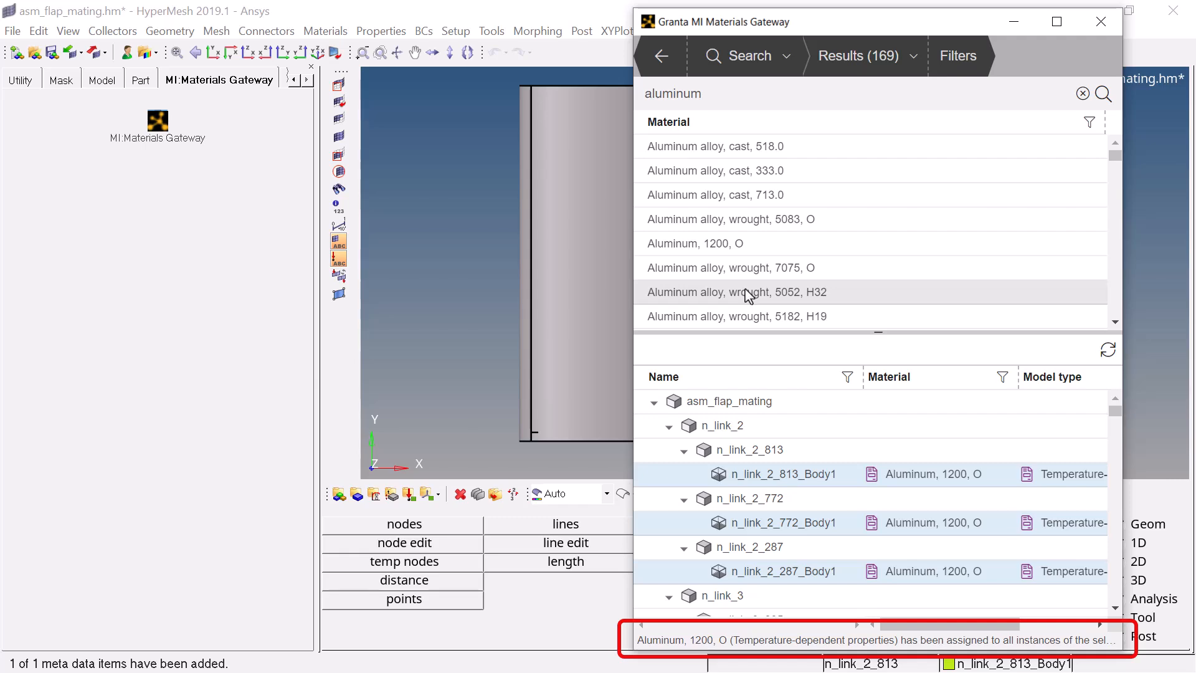
# - Switch to HyperMesh and inspect the n_link_2_813_Body1 component among the model's components
pyautogui.click(100, 81)
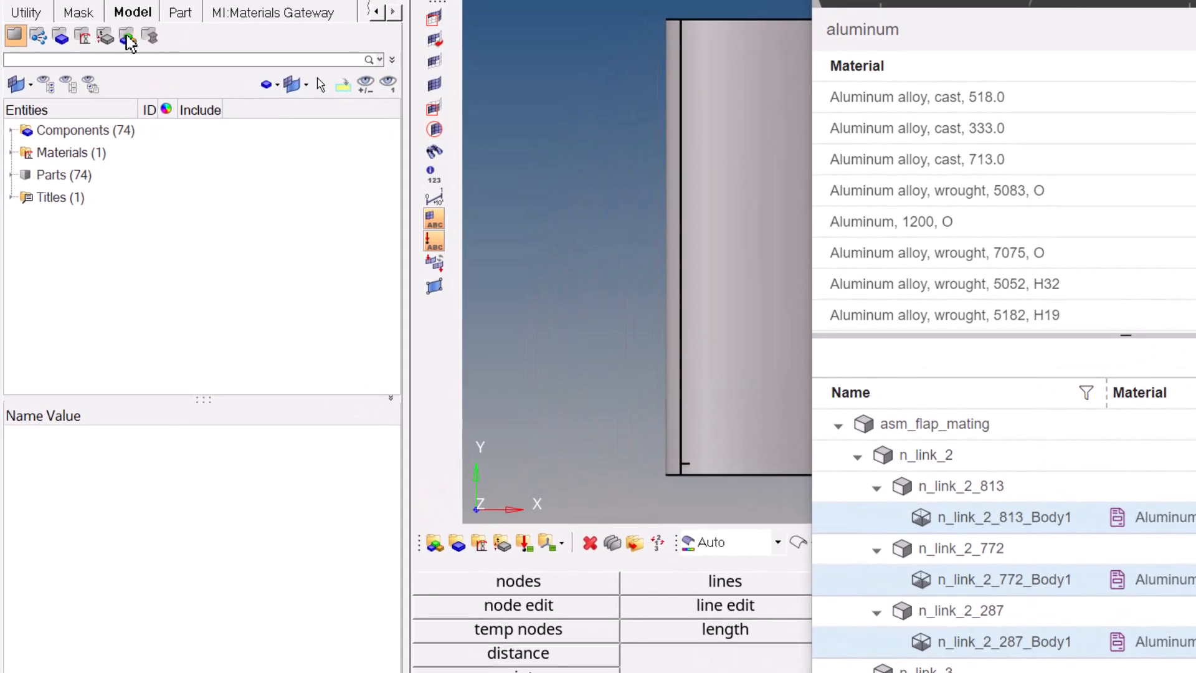
pyautogui.click(97, 130)
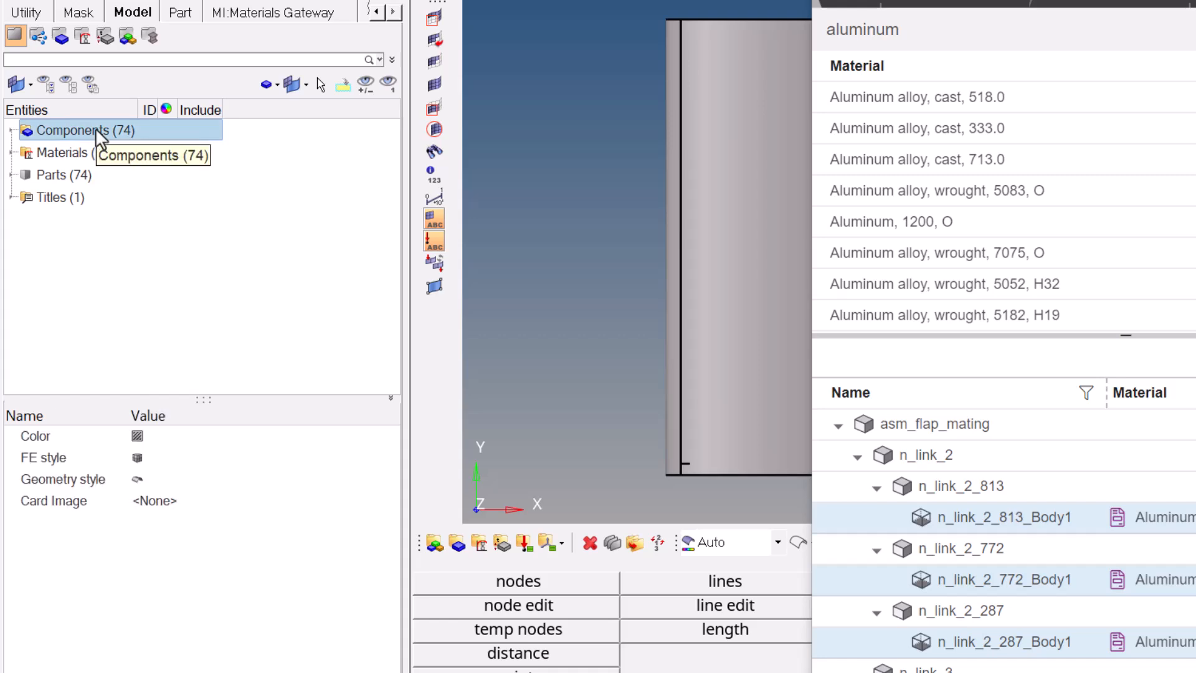
pyautogui.click(11, 131)
pyautogui.click(74, 155)
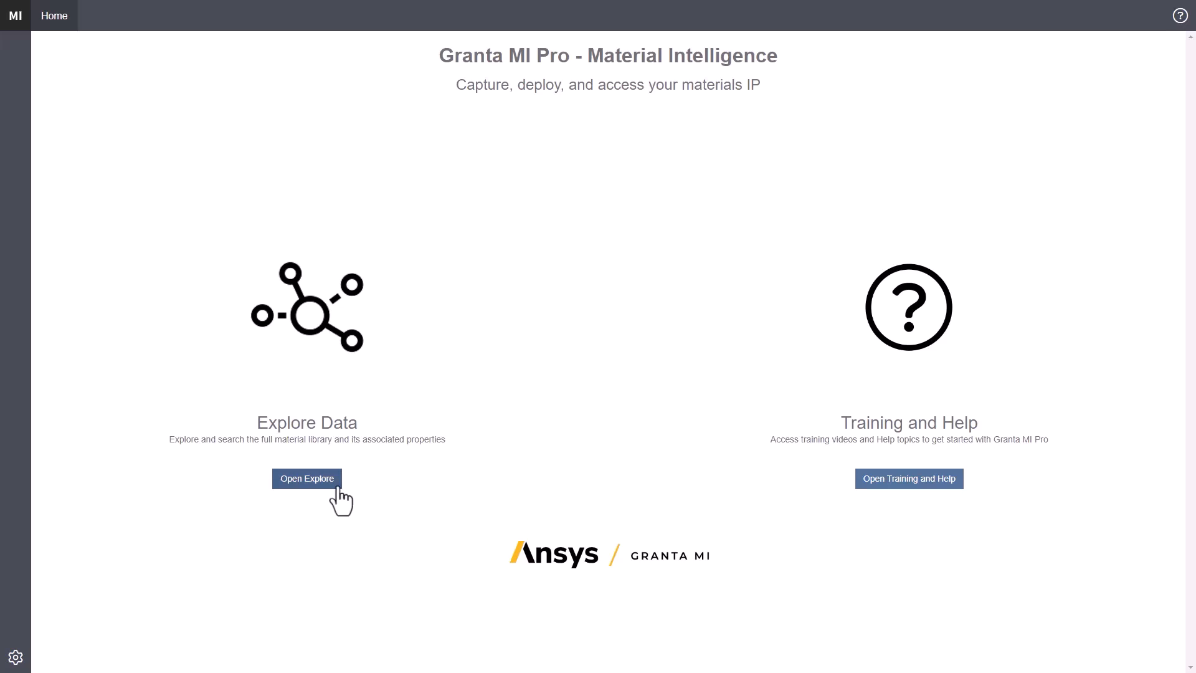
# - Switch to Granta MI Pro, explore the materials data and browse the aluminum records through to page 2
pyautogui.click(333, 484)
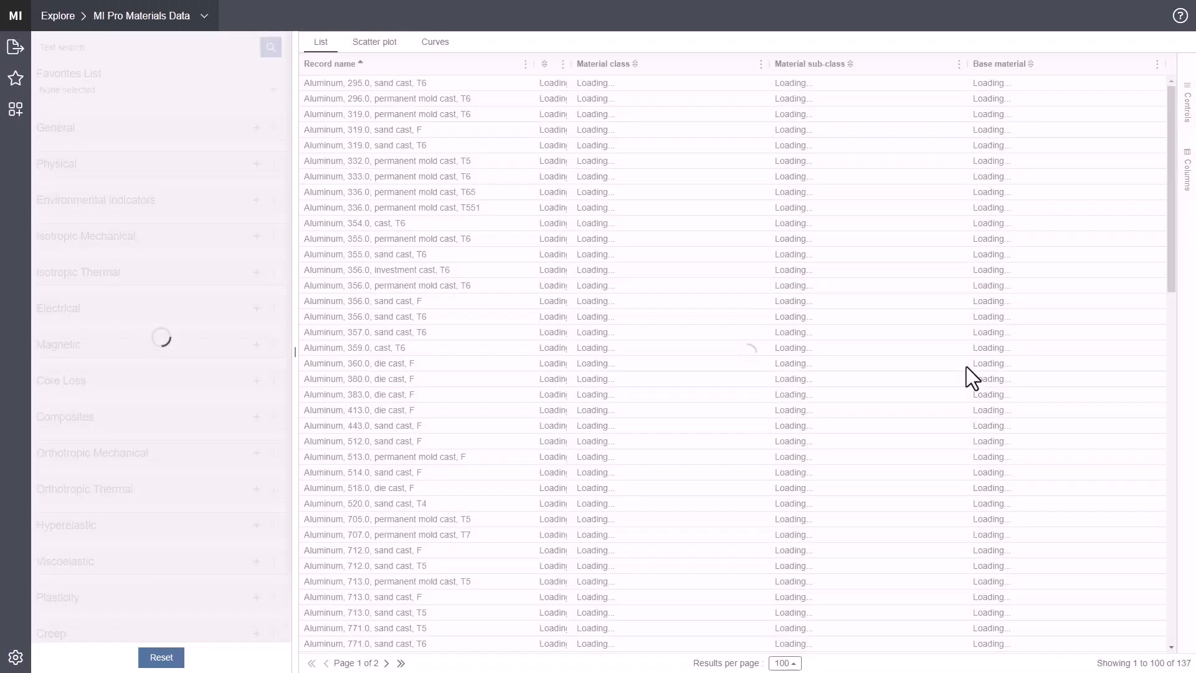
pyautogui.moveTo(1170, 289); pyautogui.dragTo(1185, 625)
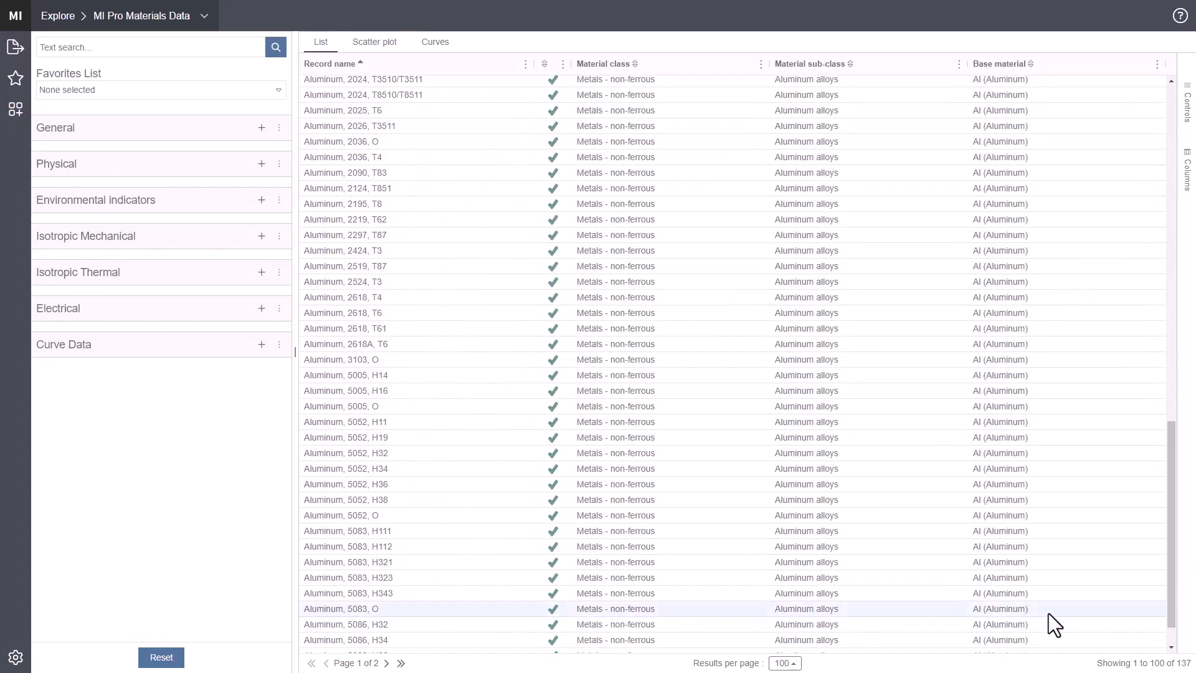
pyautogui.click(388, 664)
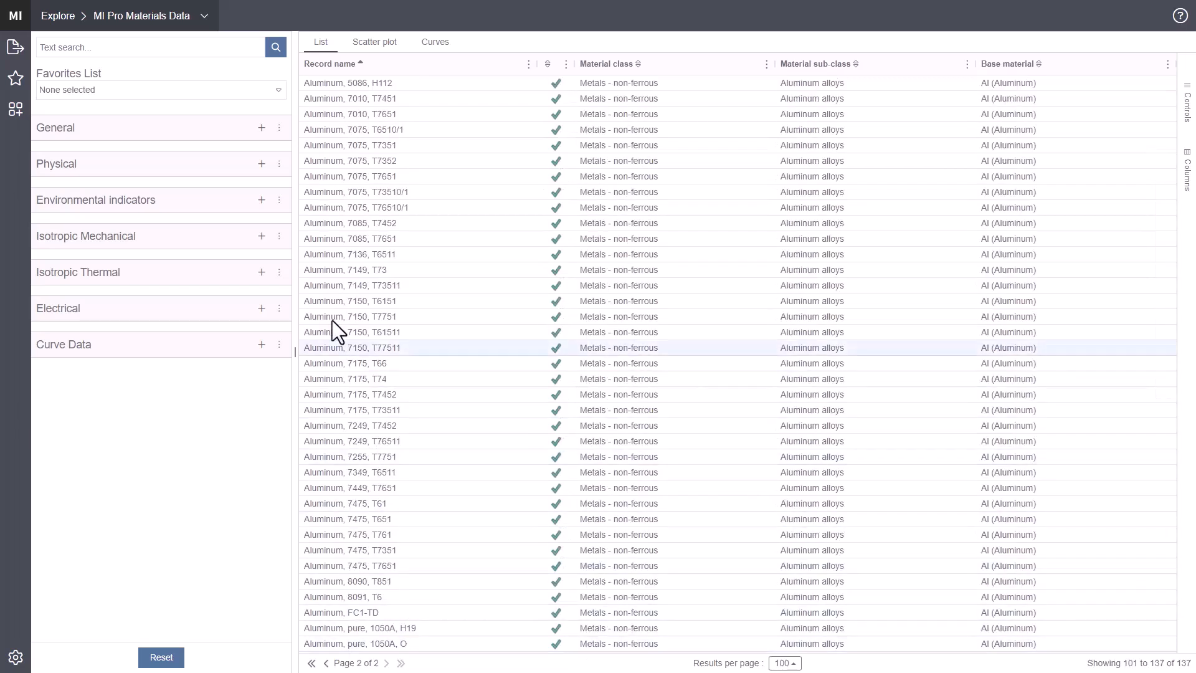
# - Filter the material records by a minimum density of 2820 kg/m^3
pyautogui.click(257, 166)
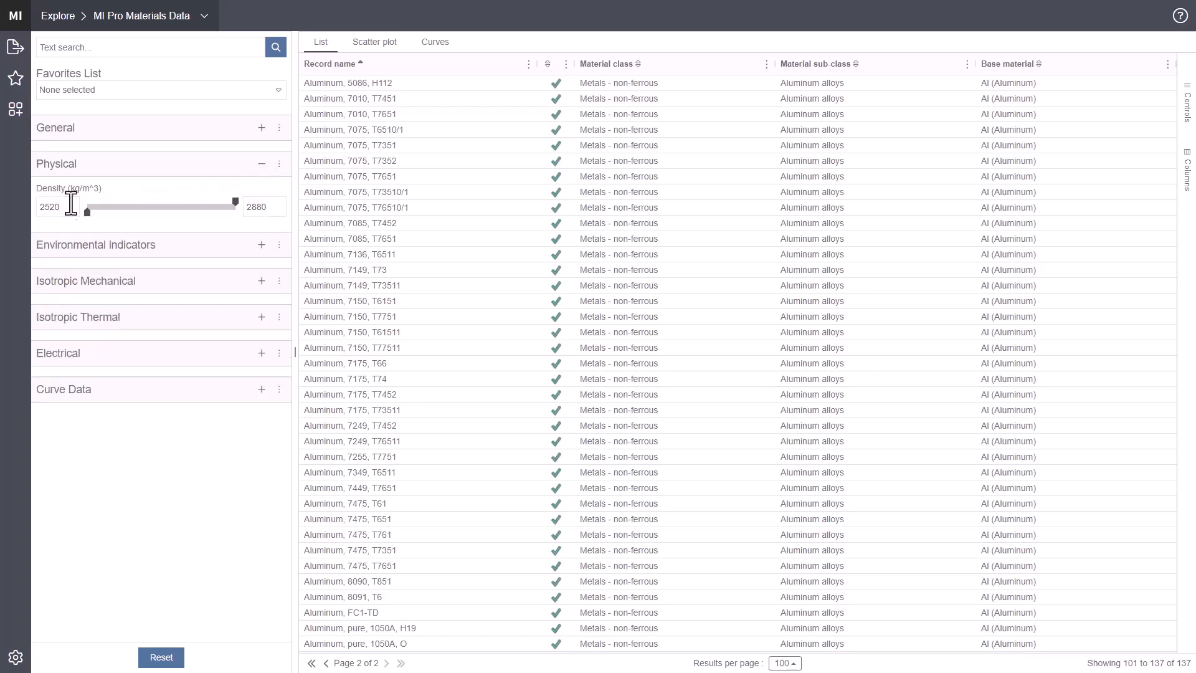
pyautogui.moveTo(63, 208); pyautogui.dragTo(33, 206)
pyautogui.write('2820')
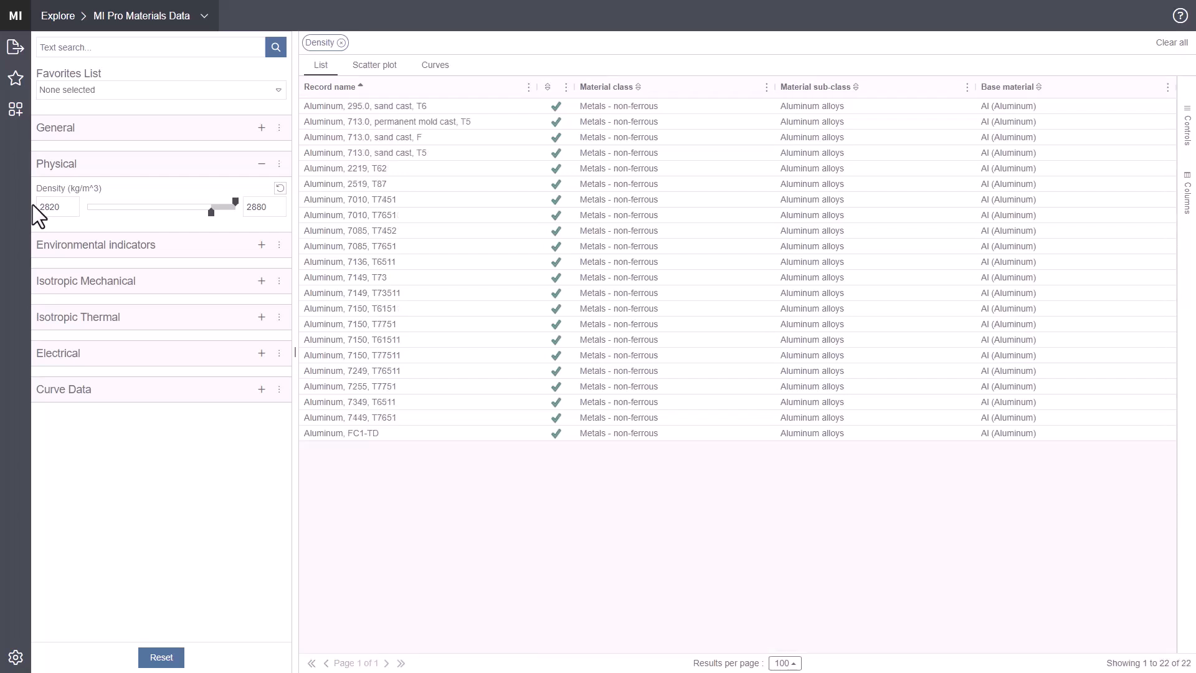
# - Filter the material records by a minimum yield strength of 385 MPa
pyautogui.click(107, 284)
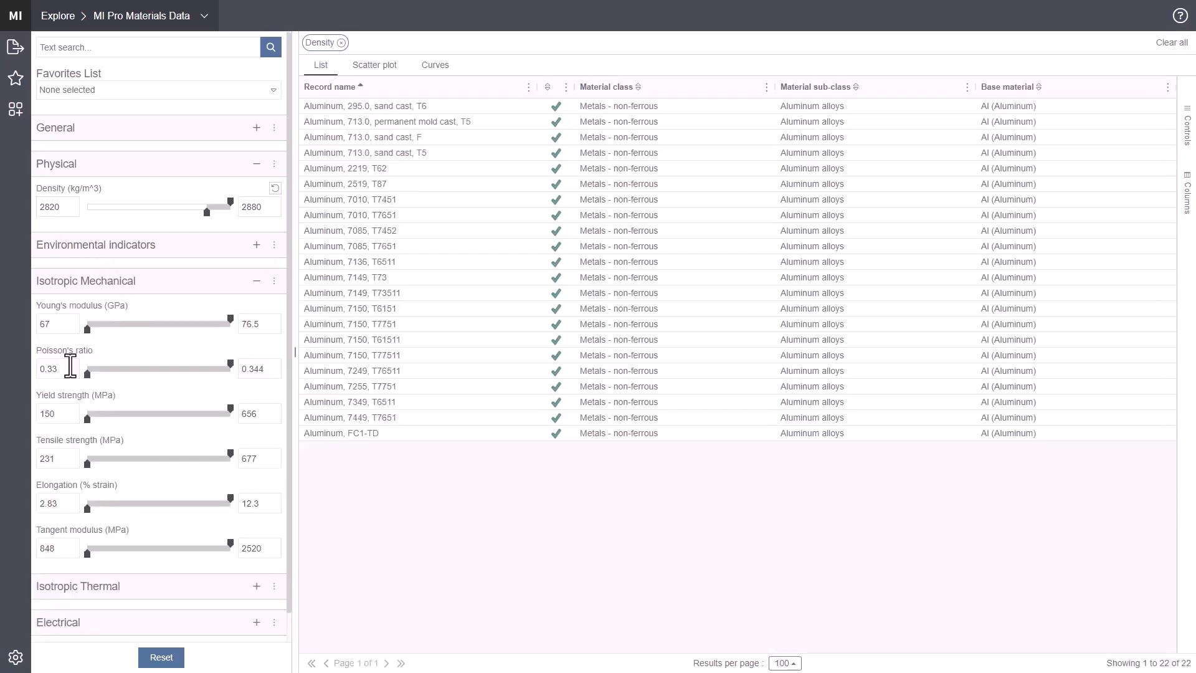
pyautogui.moveTo(63, 414); pyautogui.dragTo(32, 411)
pyautogui.write('385')
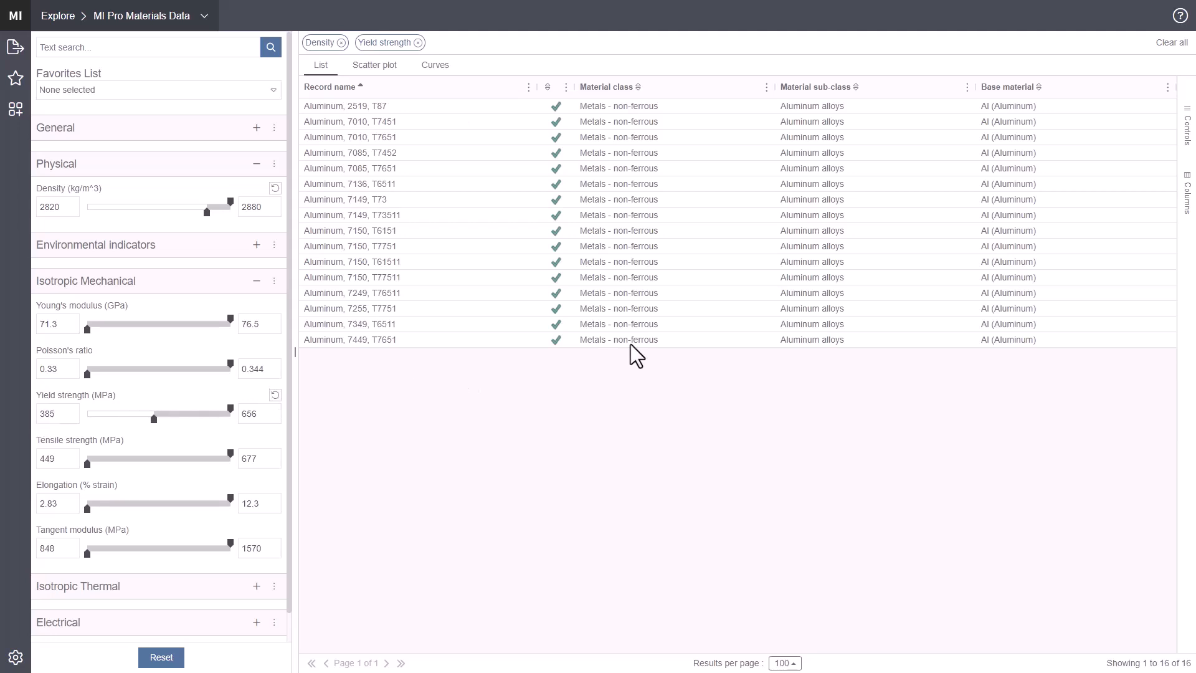
# - Add the Density (kg/m^3) and Yield strength (MPa) columns to the list of records
pyautogui.click(1187, 215)
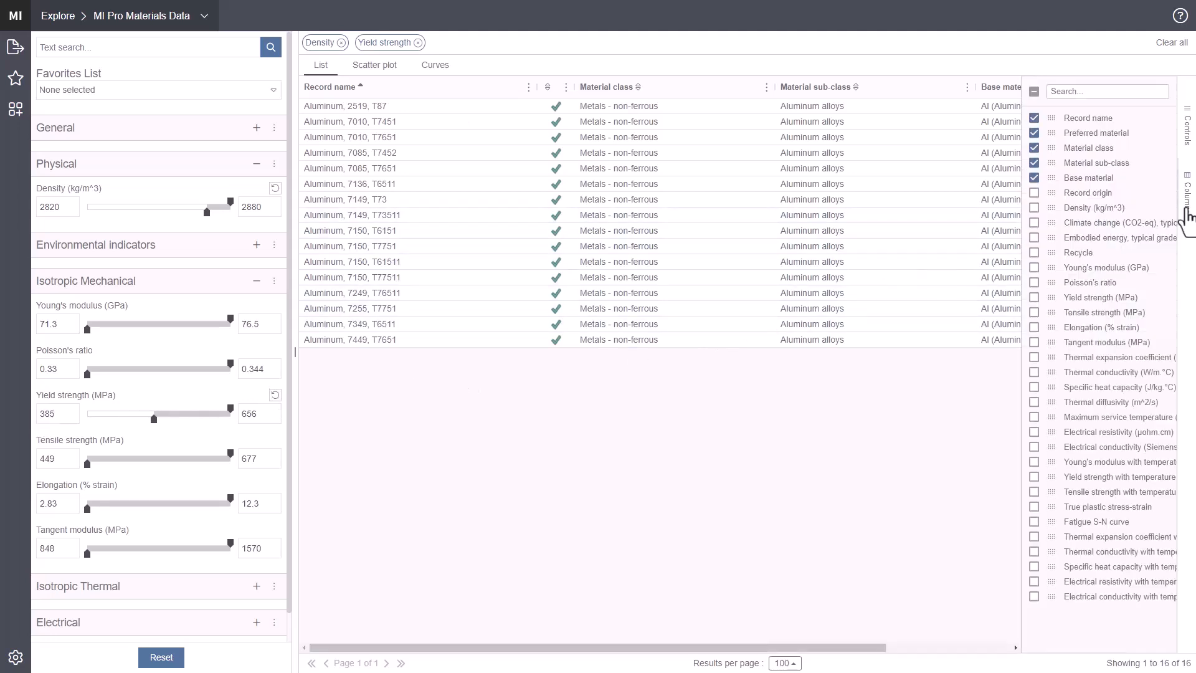
pyautogui.click(1033, 208)
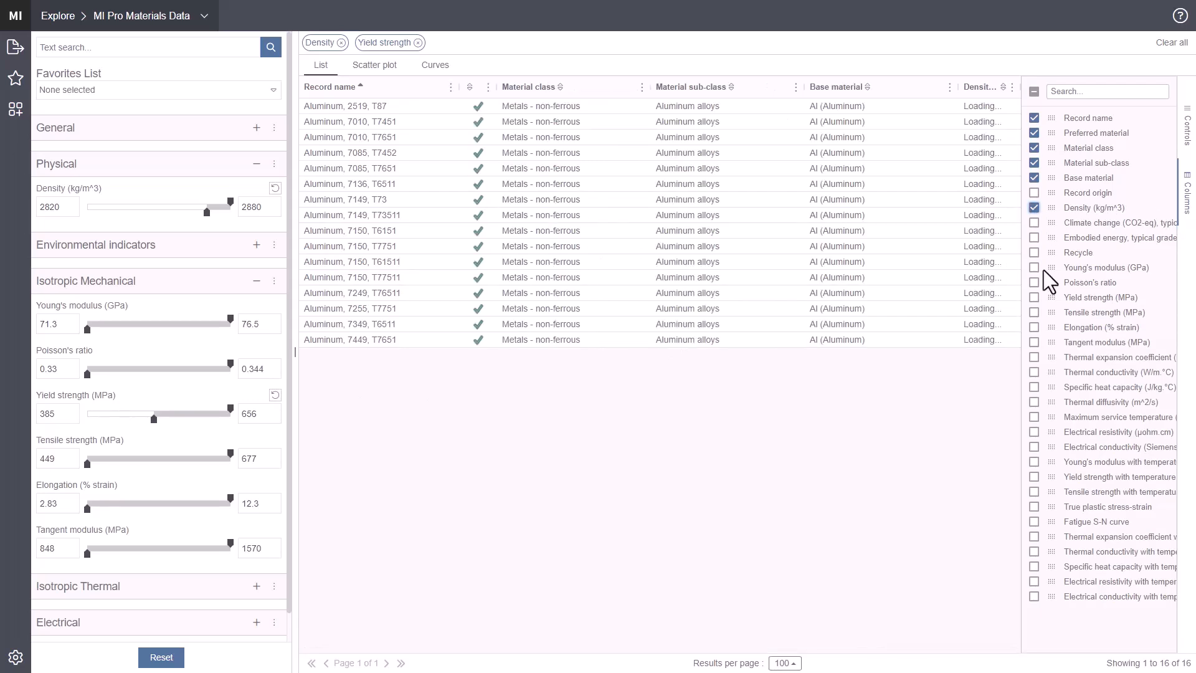
pyautogui.click(1034, 297)
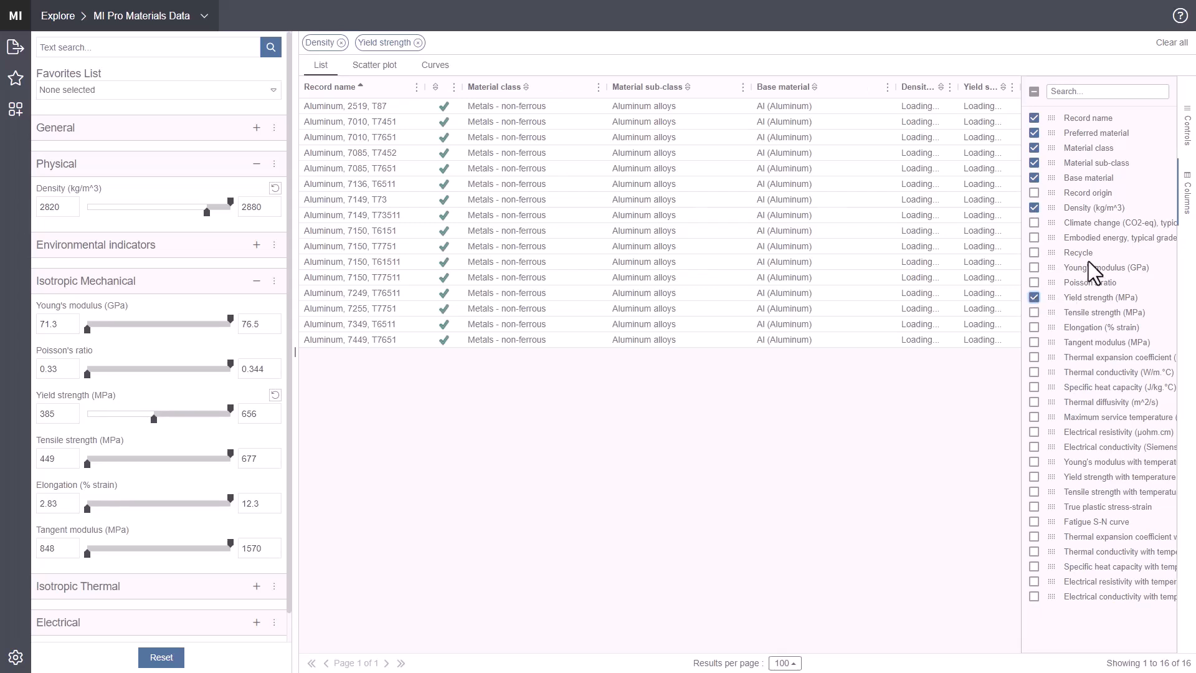
pyautogui.click(1186, 205)
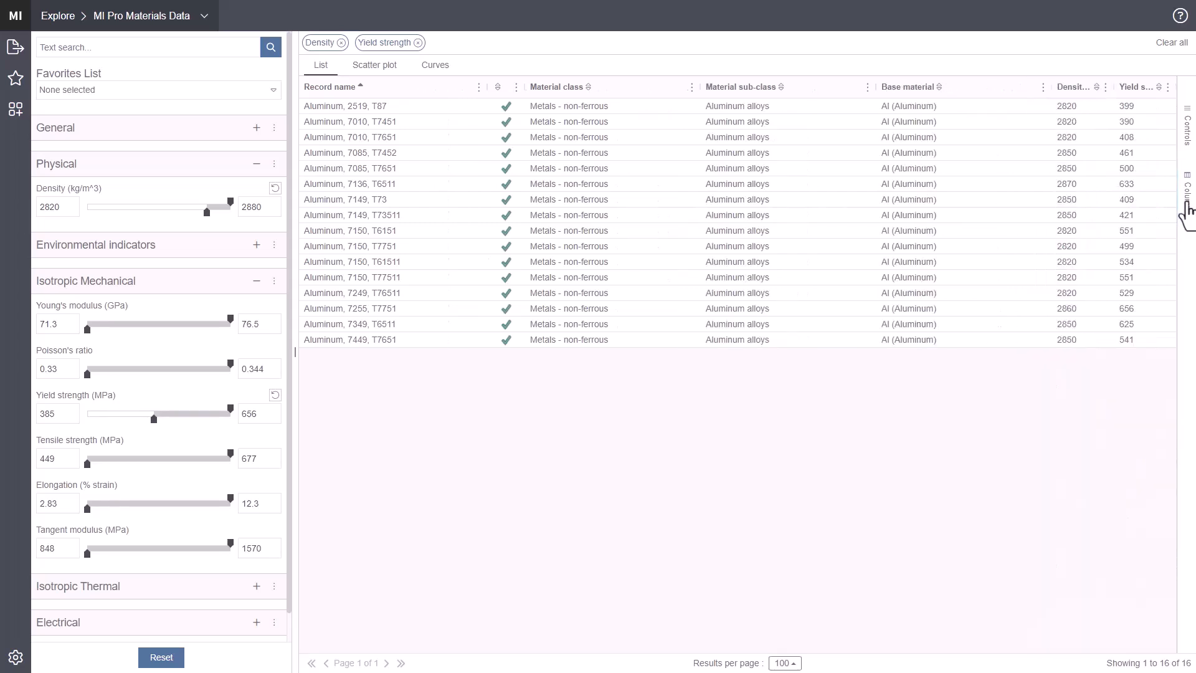
# - Show the filtered materials as a scatter plot of Young's modulus against density and zoom in on the cluster of points
pyautogui.click(382, 79)
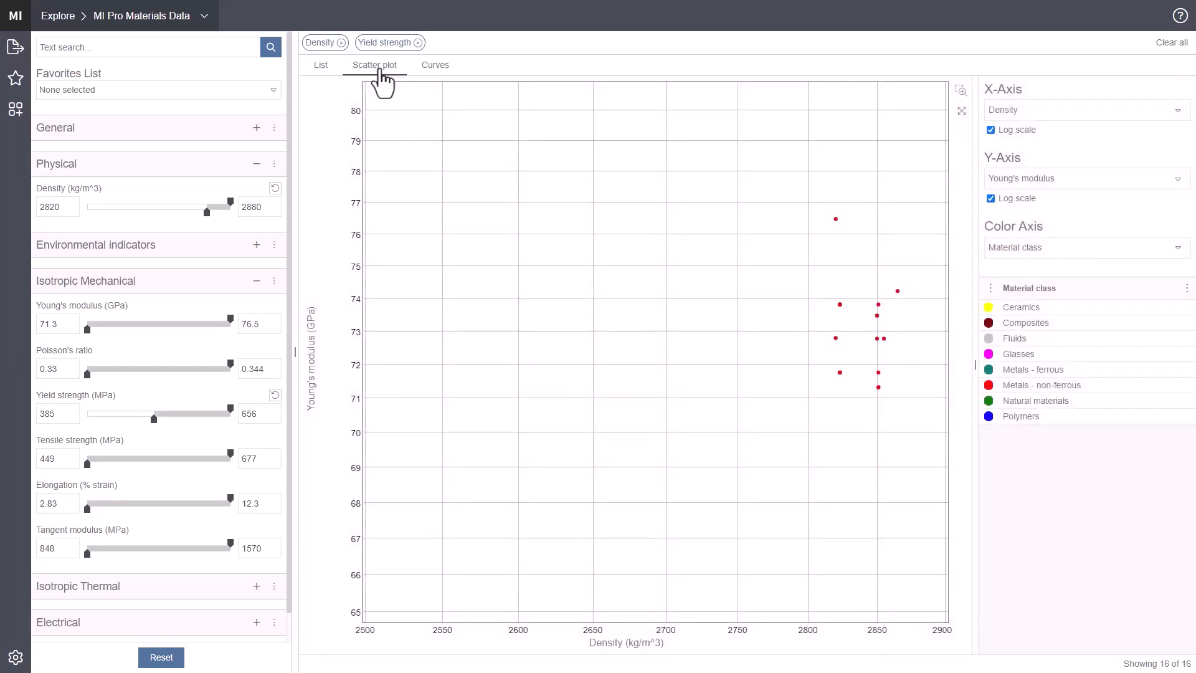
pyautogui.click(957, 99)
pyautogui.moveTo(929, 191); pyautogui.dragTo(748, 406)
pyautogui.moveTo(850, 342)
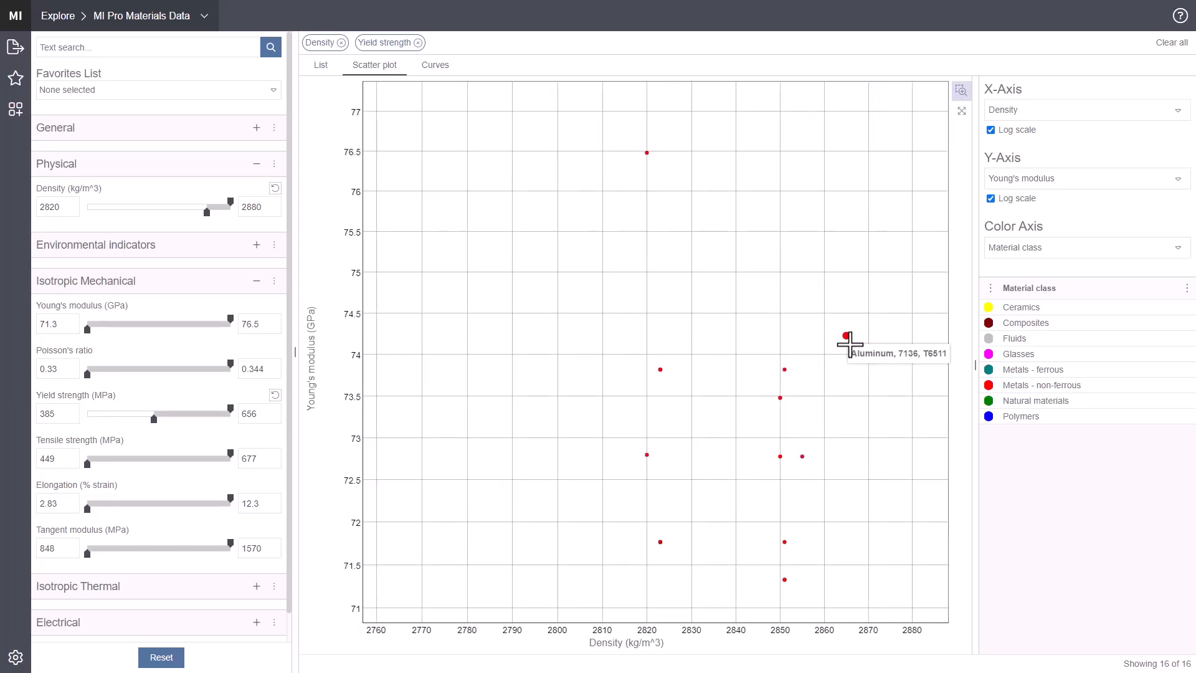
# - Open the Aluminum, 7010, T7451 datasheet from its plotted point, expand it to full view and review its properties
pyautogui.moveTo(667, 542)
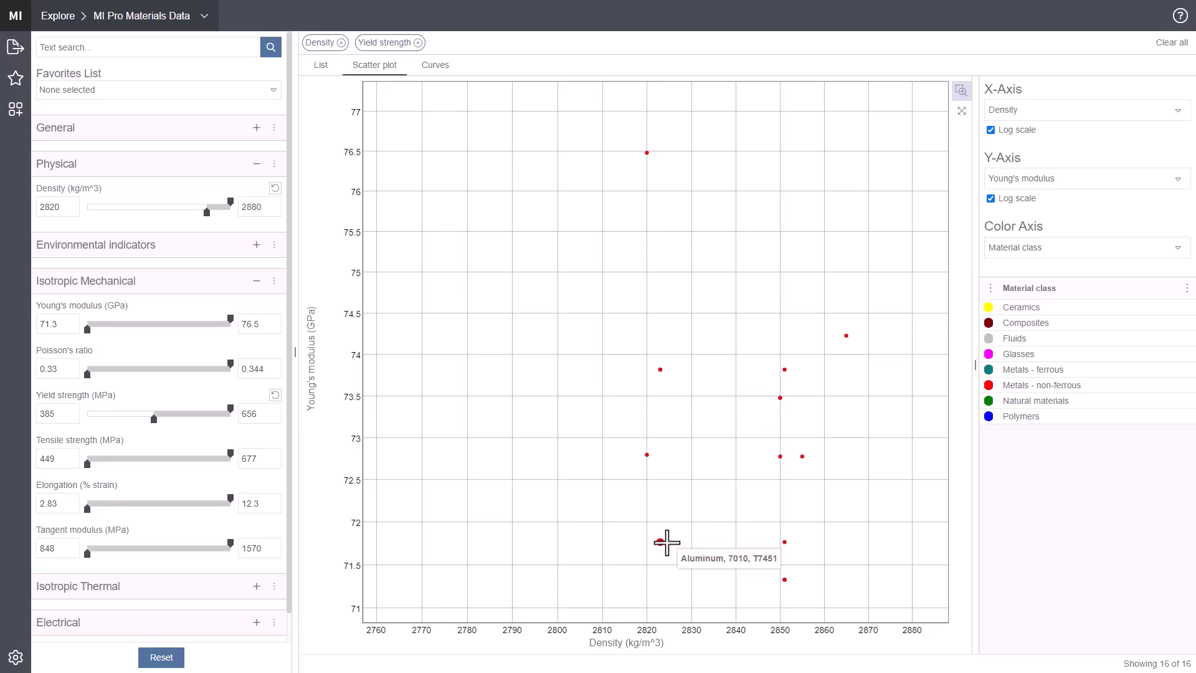
pyautogui.click(664, 542)
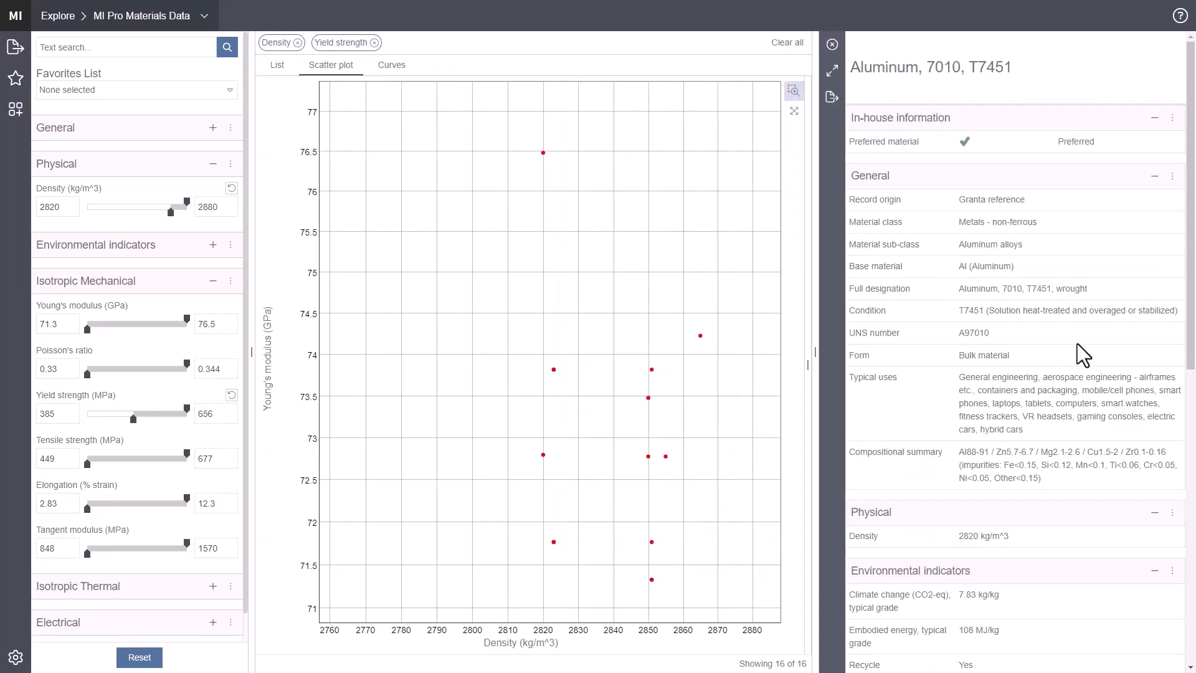
pyautogui.moveTo(1188, 294); pyautogui.dragTo(1173, 550)
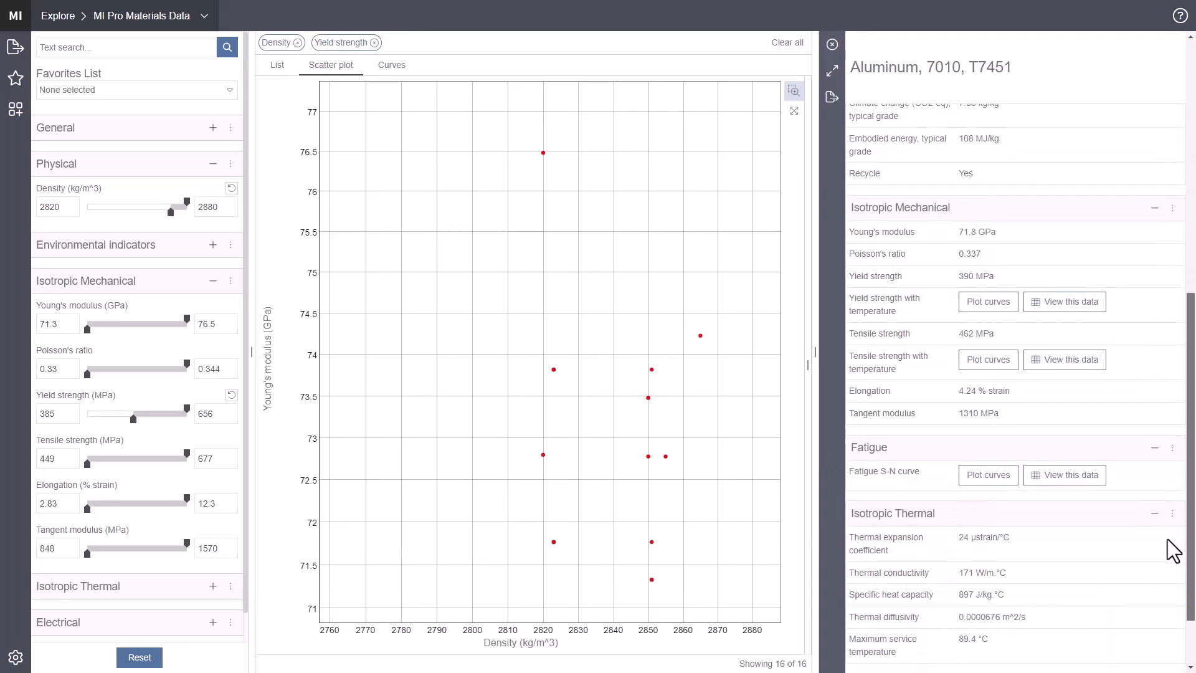
pyautogui.click(832, 75)
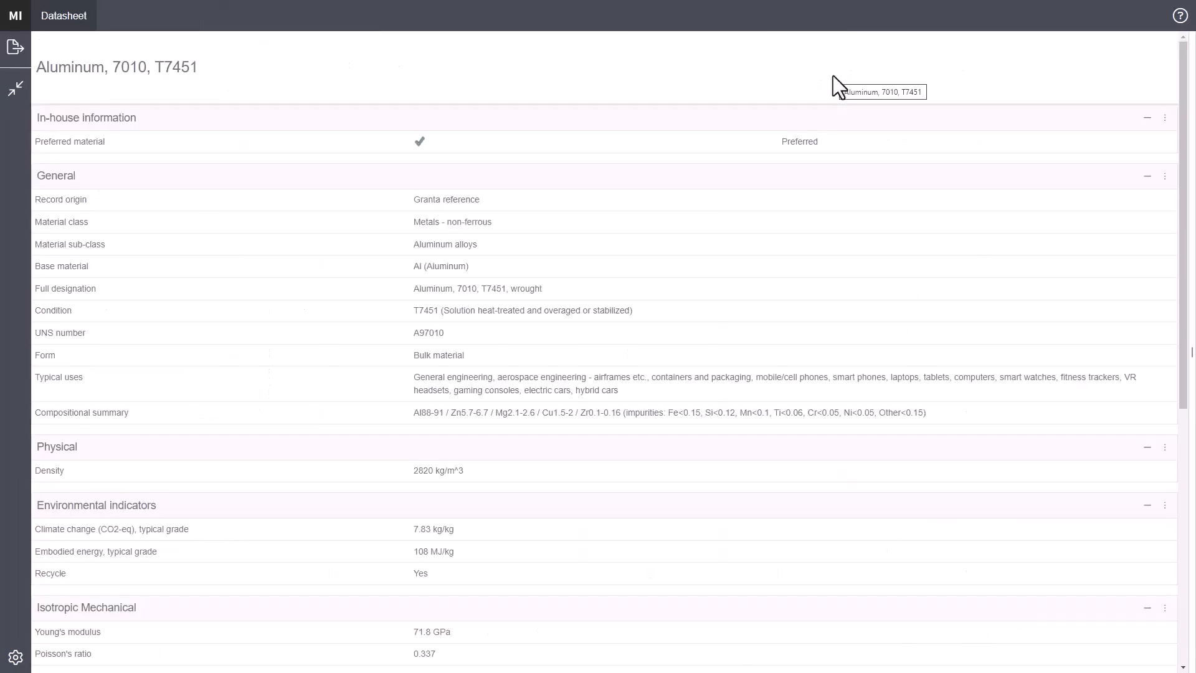
pyautogui.scroll(-5, 785, 213)
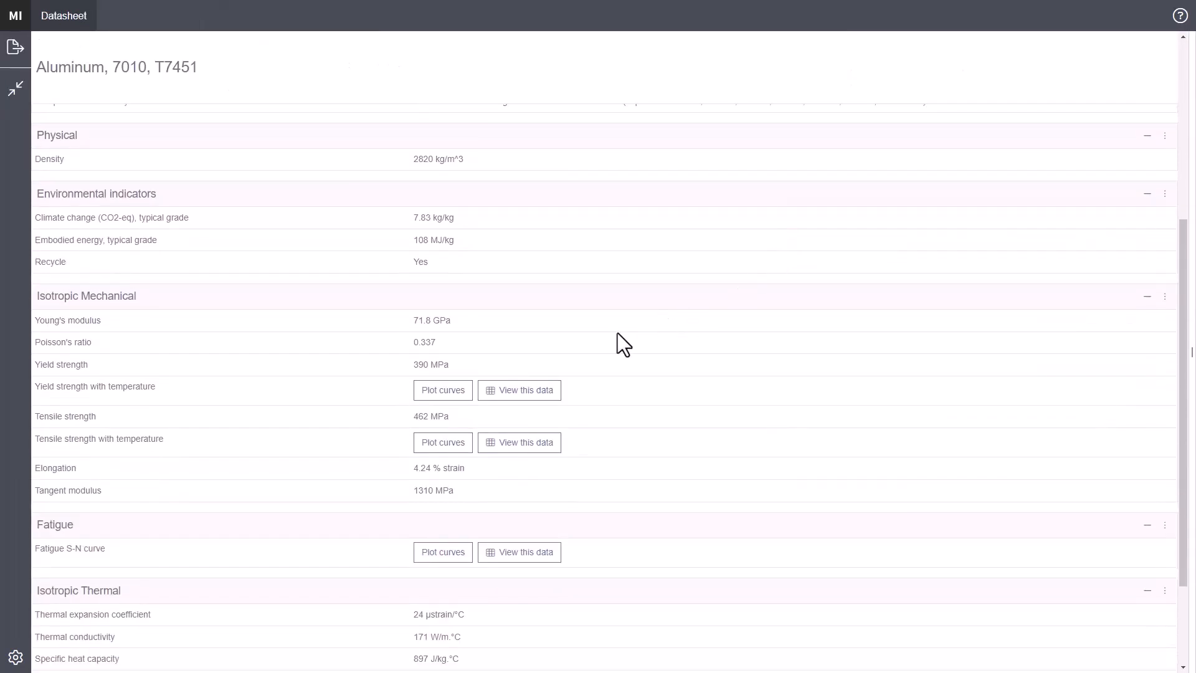
# - View the yield strength with temperature as a curve and as tabular data, and plot the tensile strength with temperature curve
pyautogui.click(460, 391)
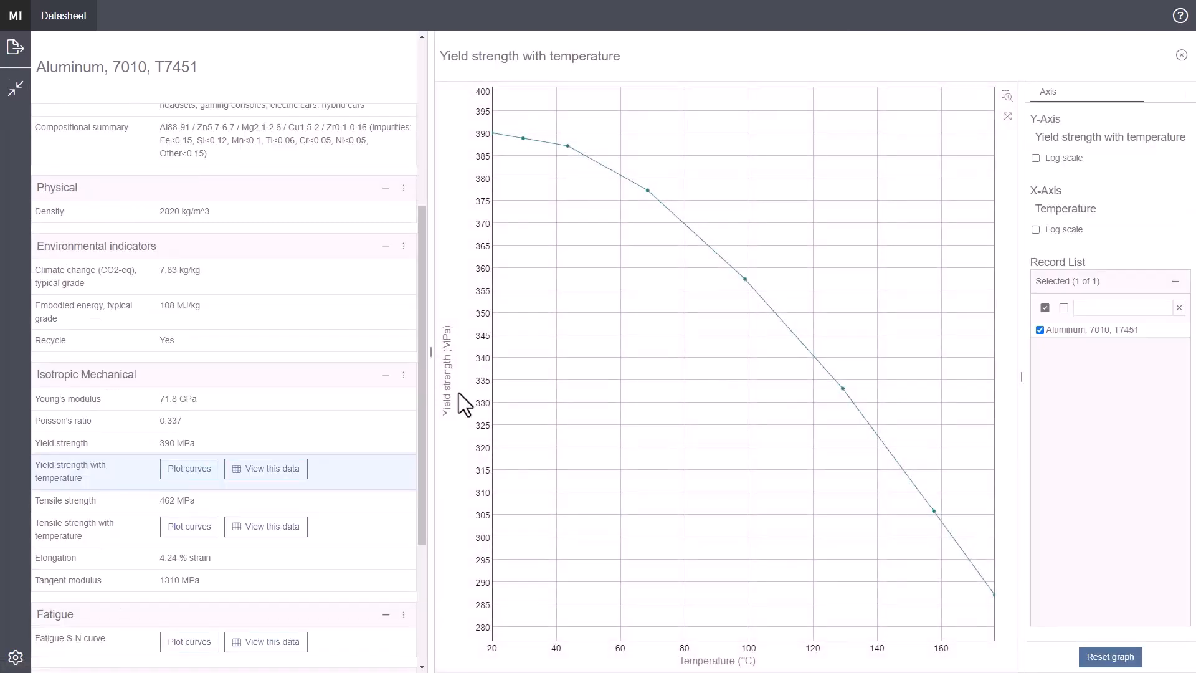
pyautogui.click(304, 474)
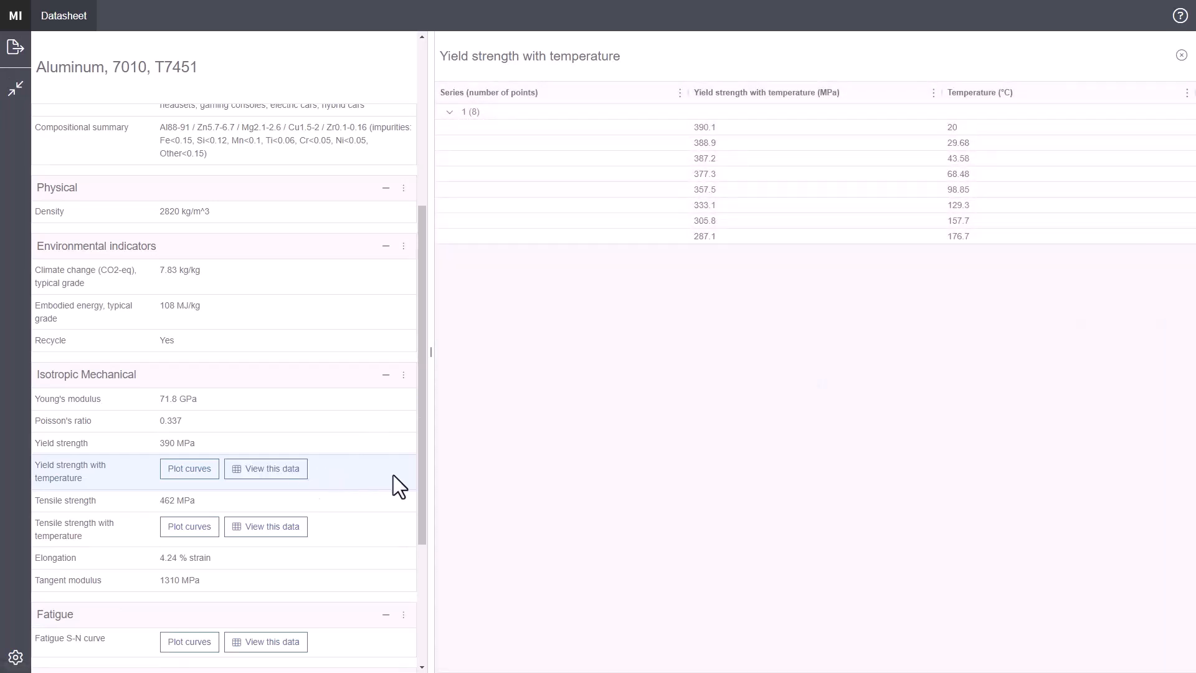
pyautogui.moveTo(422, 477); pyautogui.dragTo(422, 544)
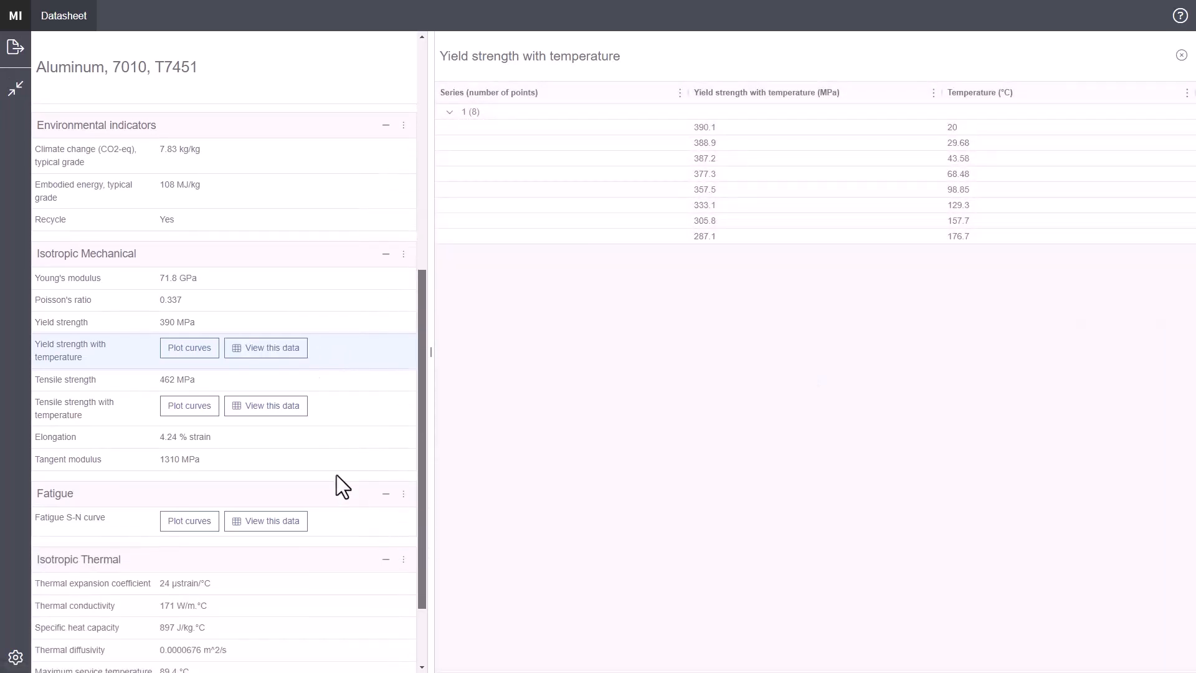
pyautogui.click(216, 408)
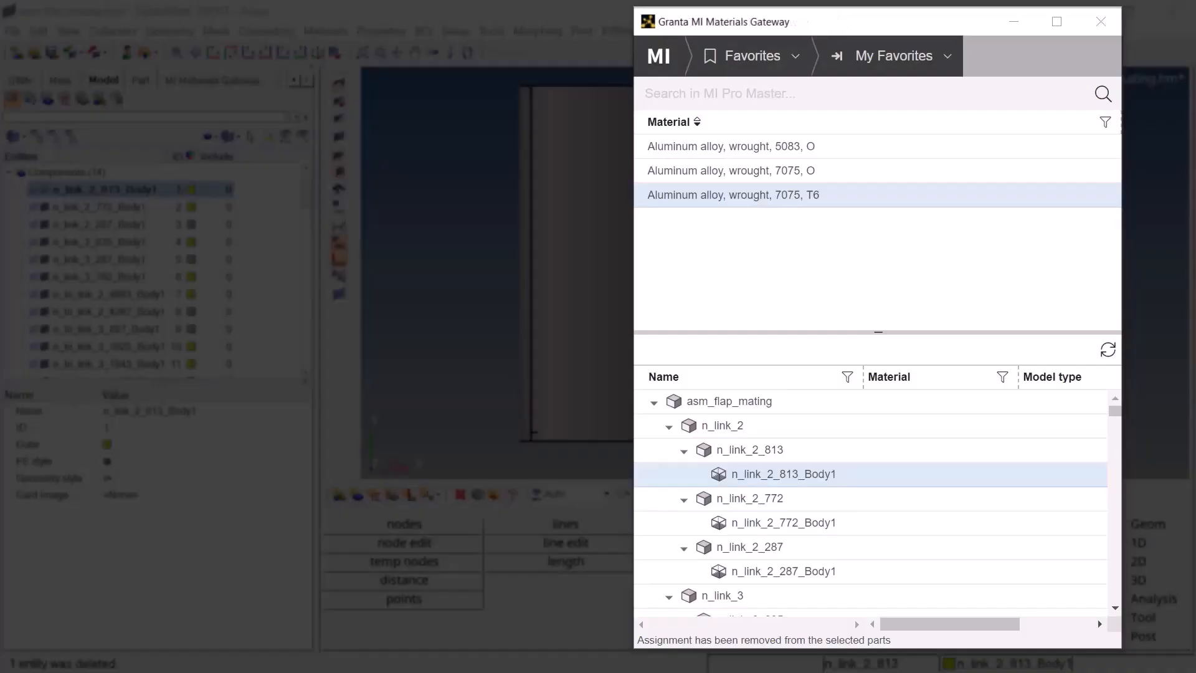
# - In Granta MI Materials Gateway, search for abs 20% glass and assign Plastic, ABS (20% glass fiber) to n_link_2_813_Body1
pyautogui.click(826, 93)
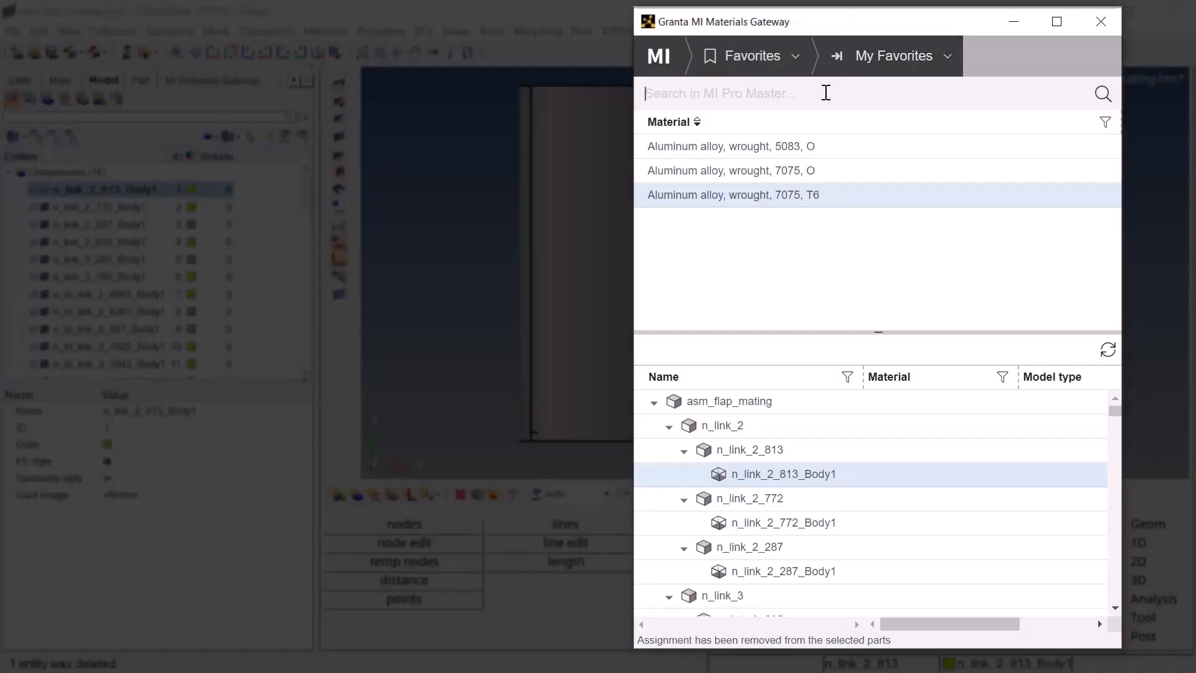
pyautogui.write('abs 20% glass')
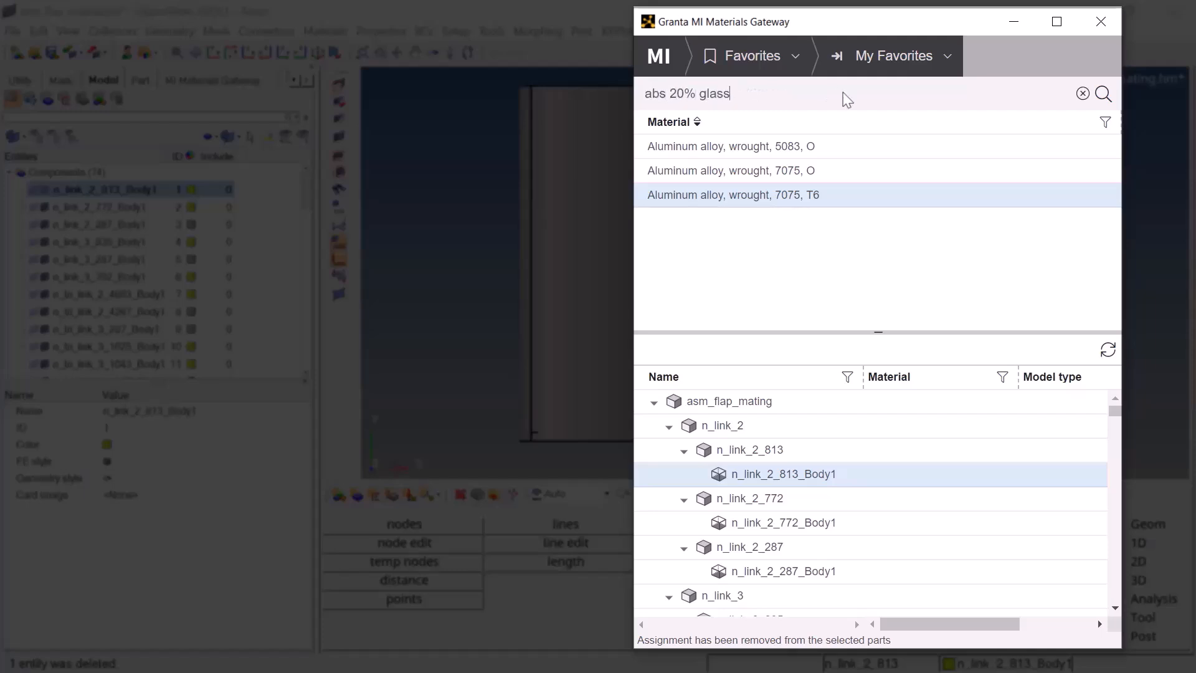
pyautogui.click(1104, 94)
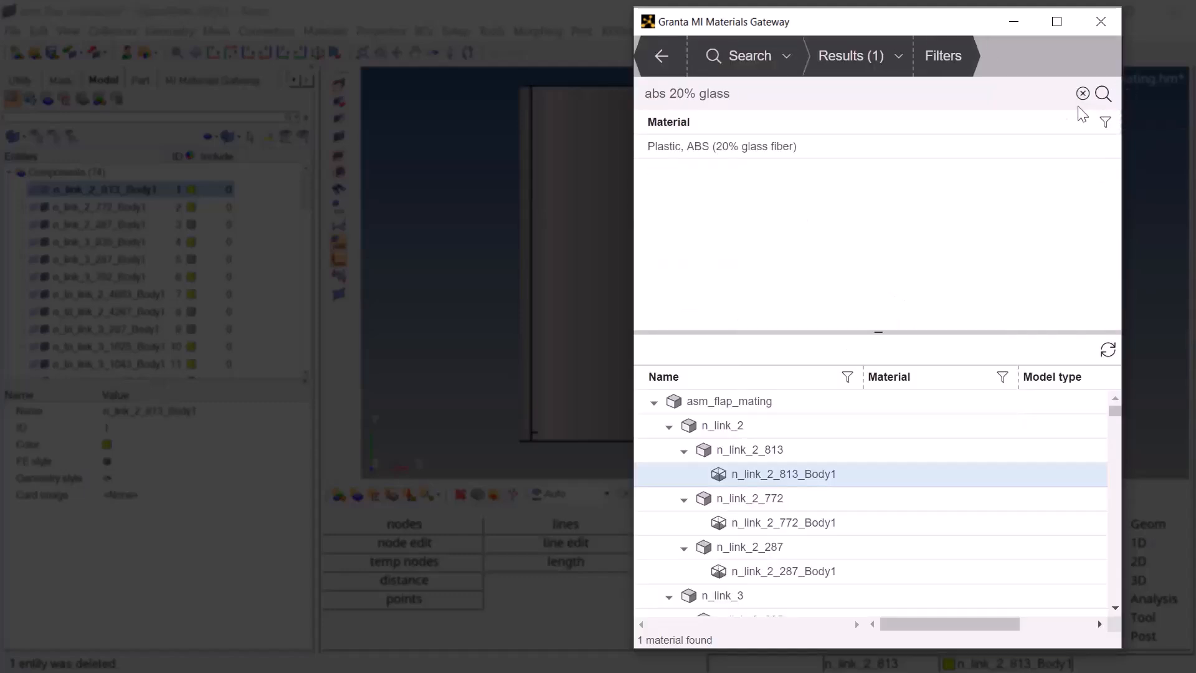
pyautogui.rightClick(975, 151)
pyautogui.click(835, 193)
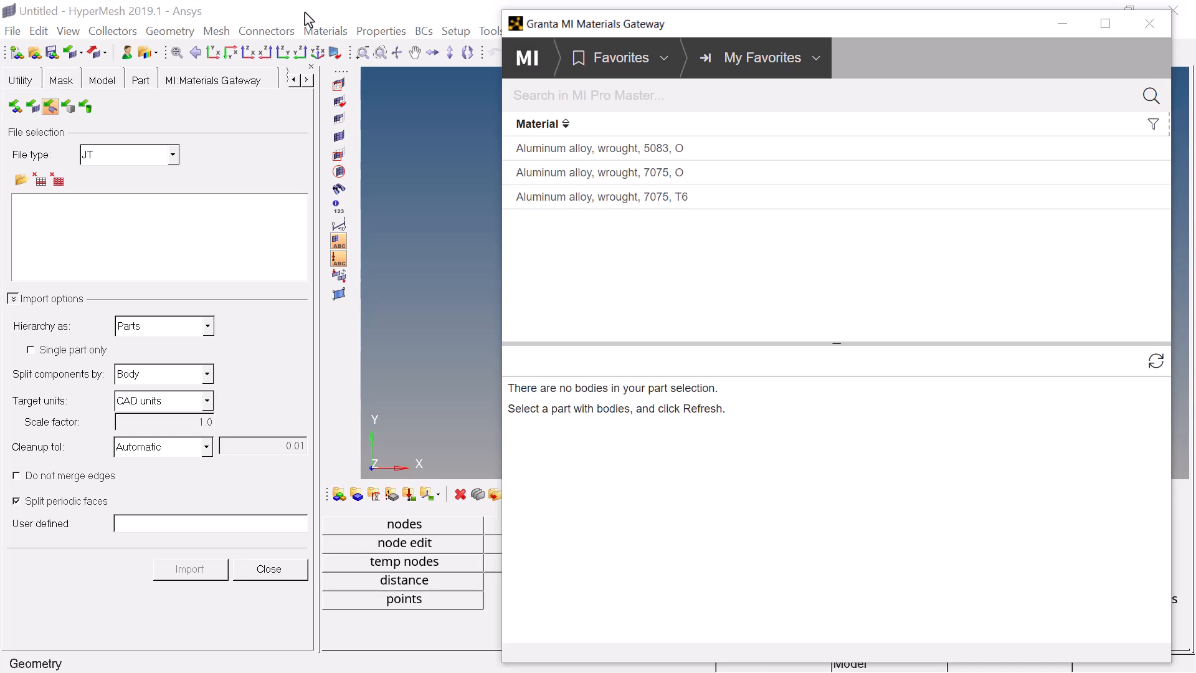
# - Start a geometry import in HyperMesh and choose the JT file asm_flap_mating_with_CAD_assignments.jt from the Desktop
pyautogui.click(12, 33)
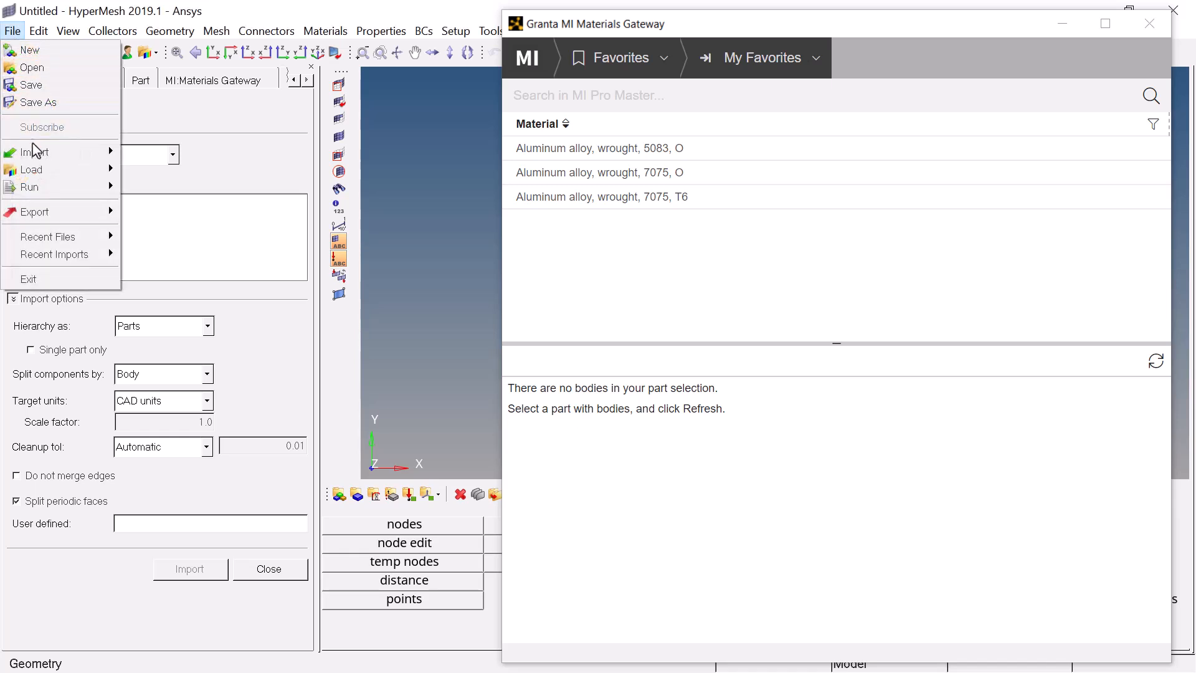
pyautogui.moveTo(79, 156)
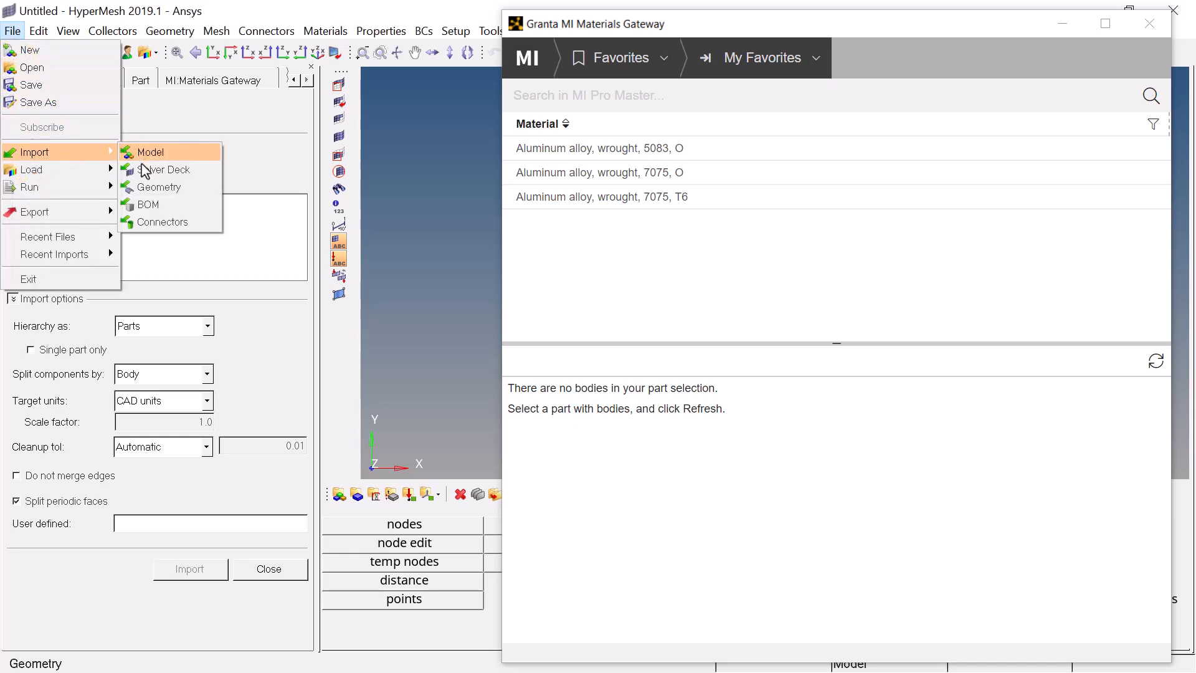
pyautogui.click(147, 189)
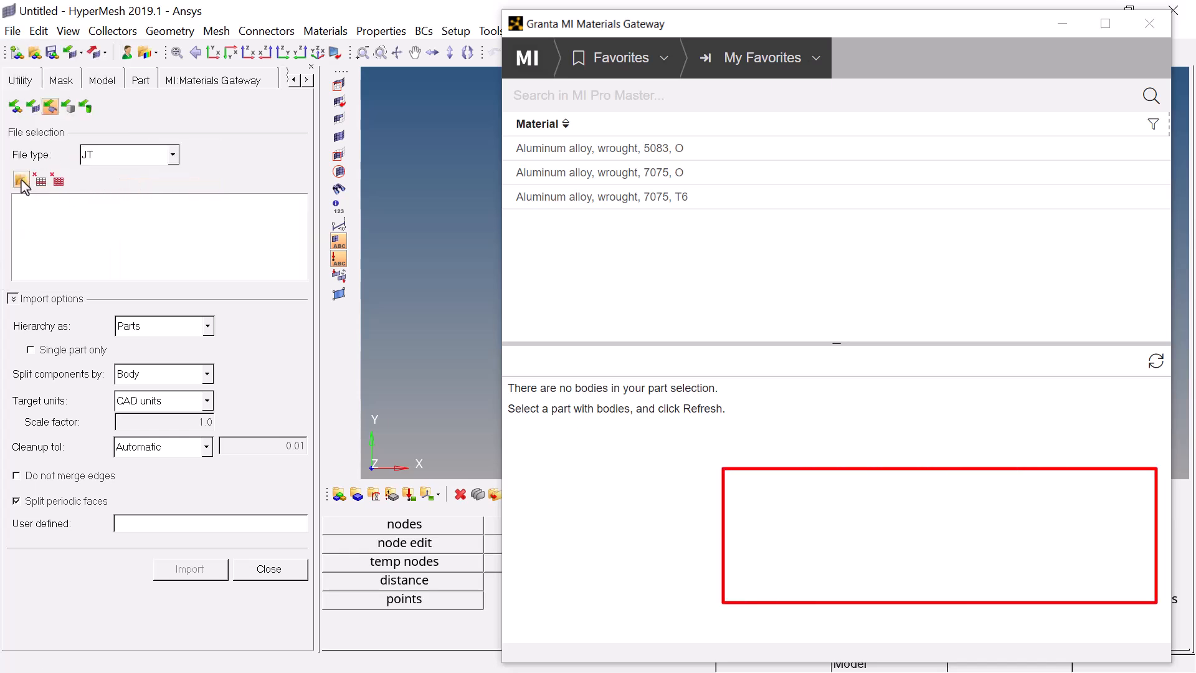
pyautogui.click(22, 181)
pyautogui.click(141, 180)
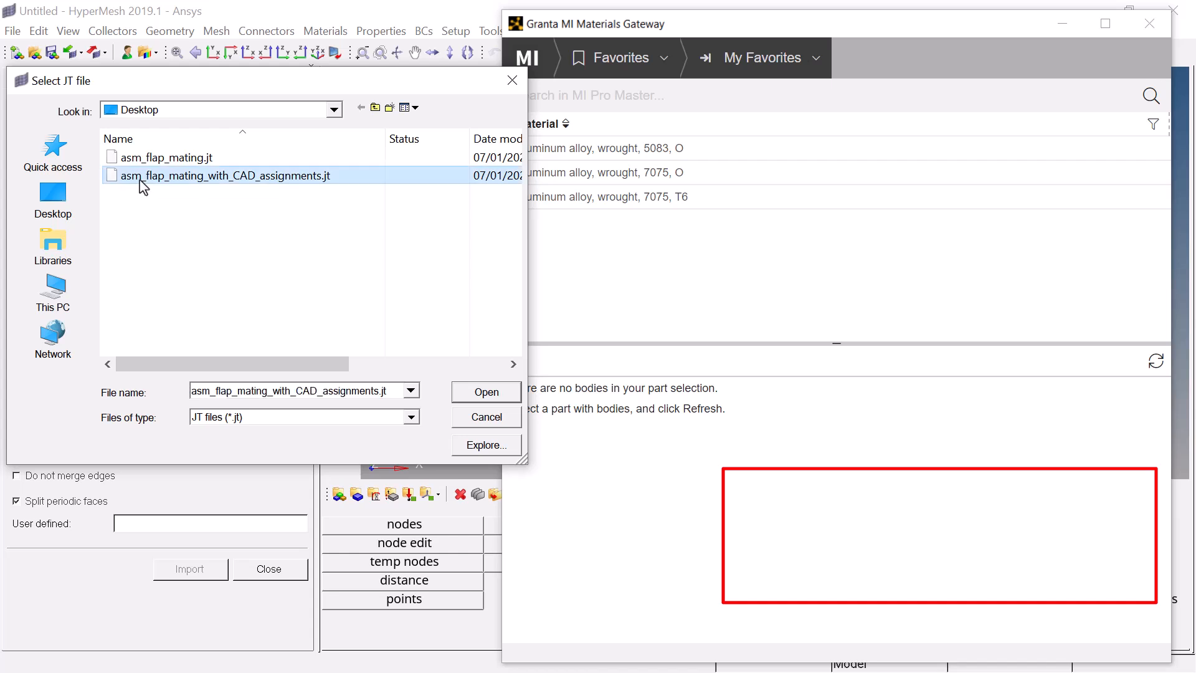
pyautogui.click(485, 393)
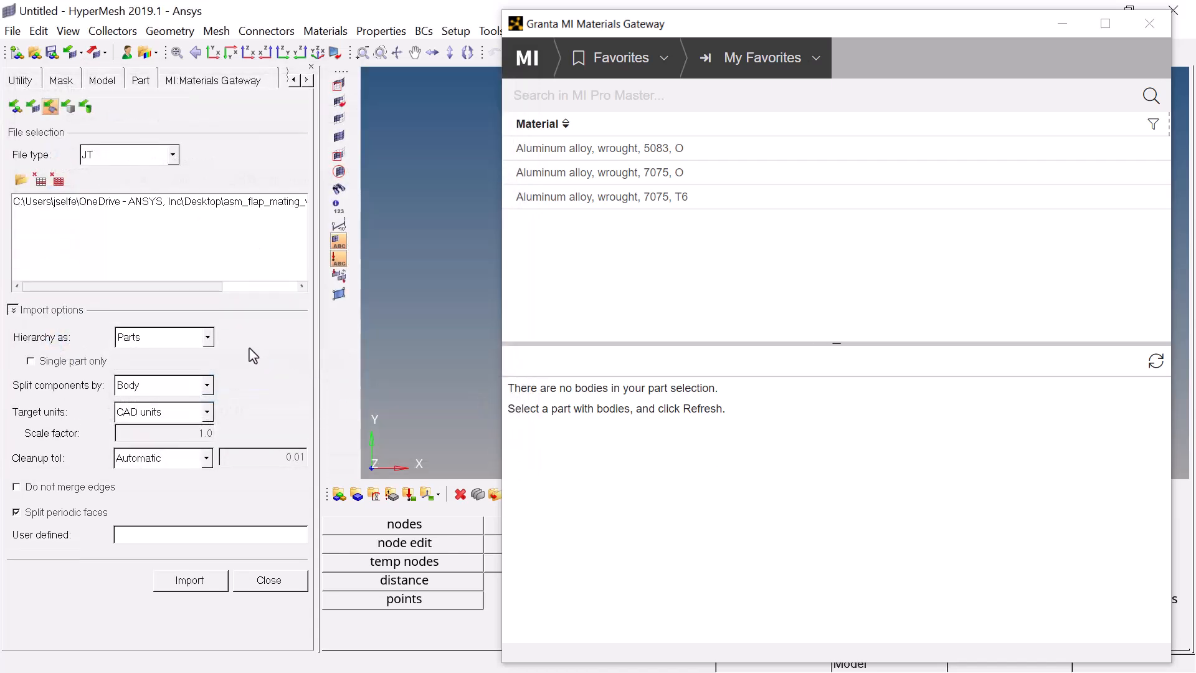
# - Set the import hierarchy to Parts and import the JT file
pyautogui.click(207, 337)
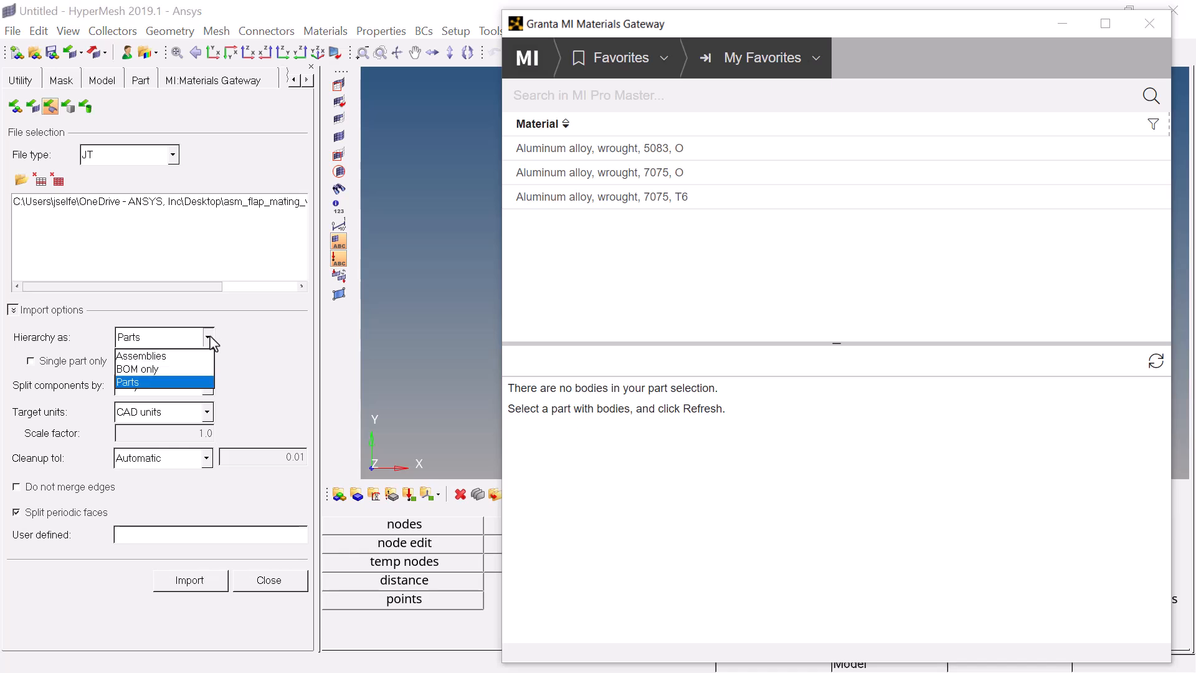
pyautogui.click(174, 381)
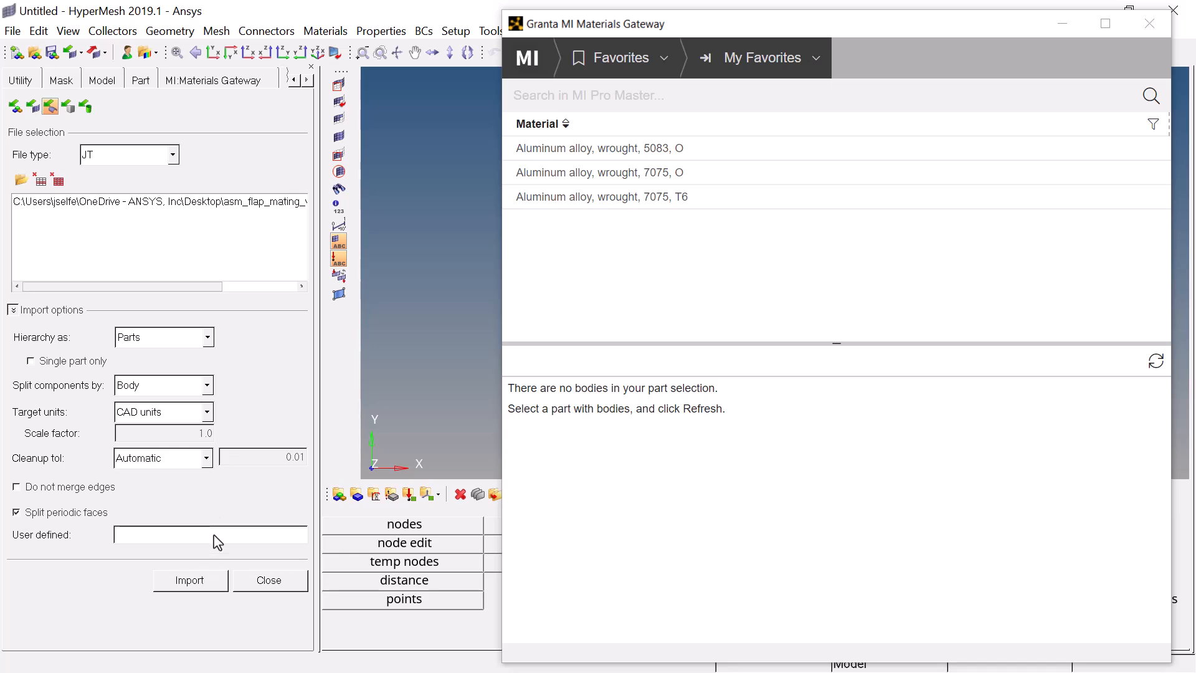
pyautogui.click(206, 584)
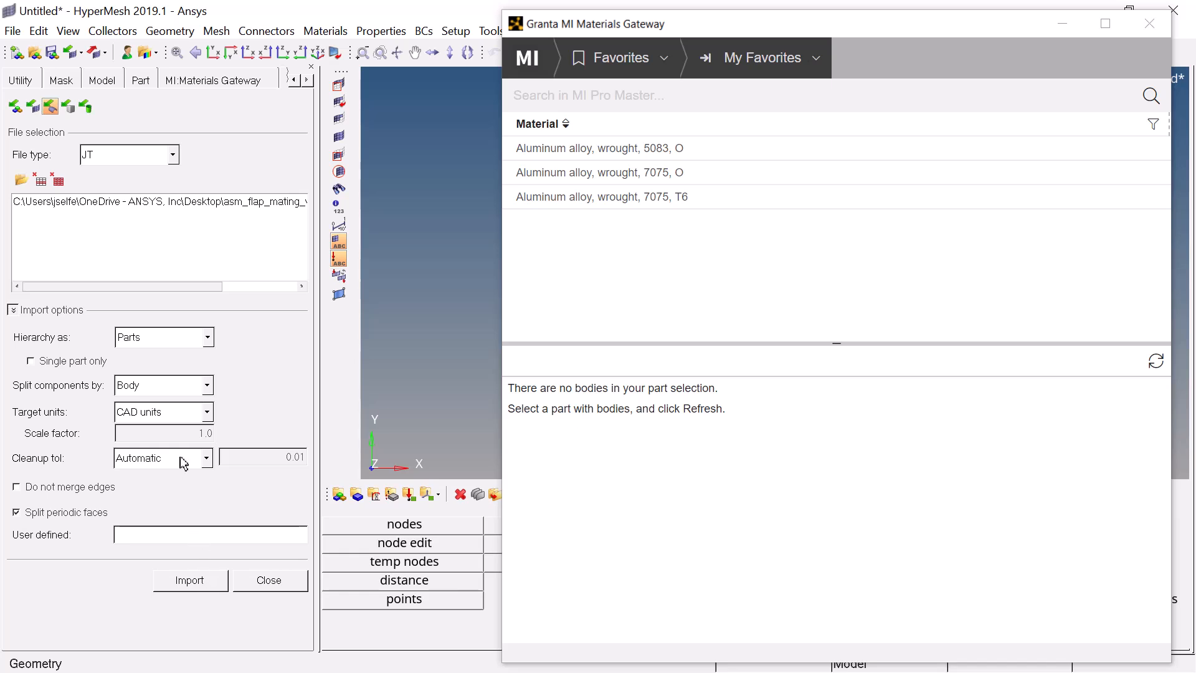
# - Expand the imported components in the model browser and refresh the bill of materials in Granta MI Materials Gateway
pyautogui.click(102, 80)
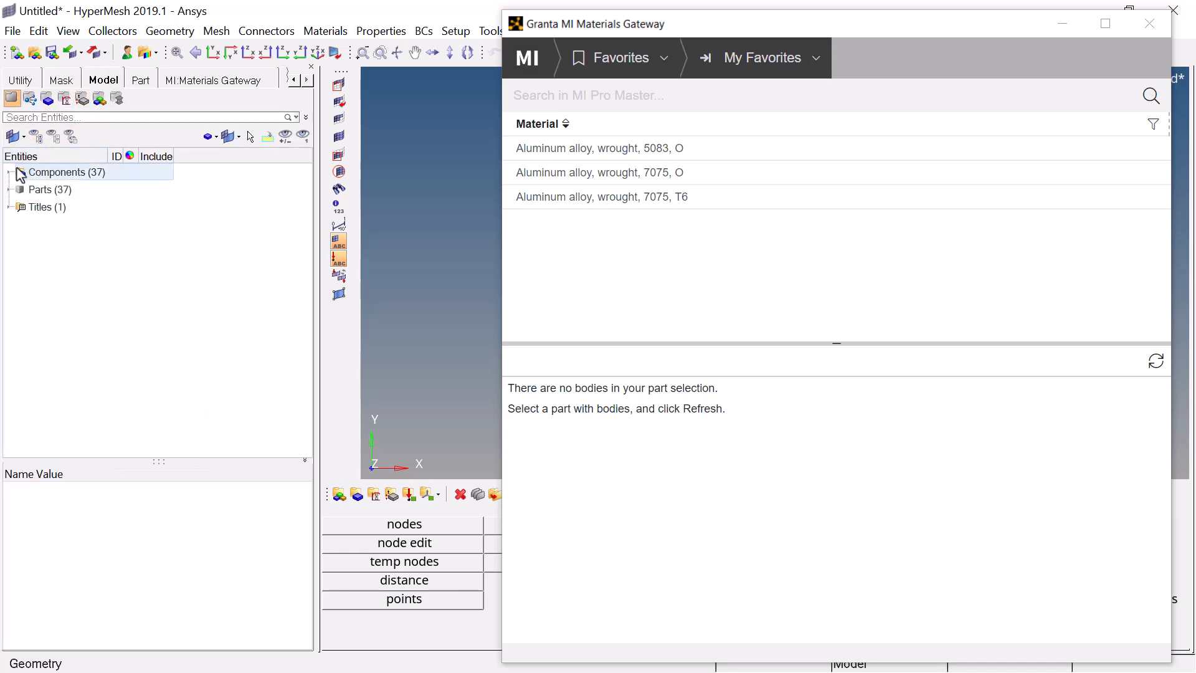
pyautogui.click(9, 172)
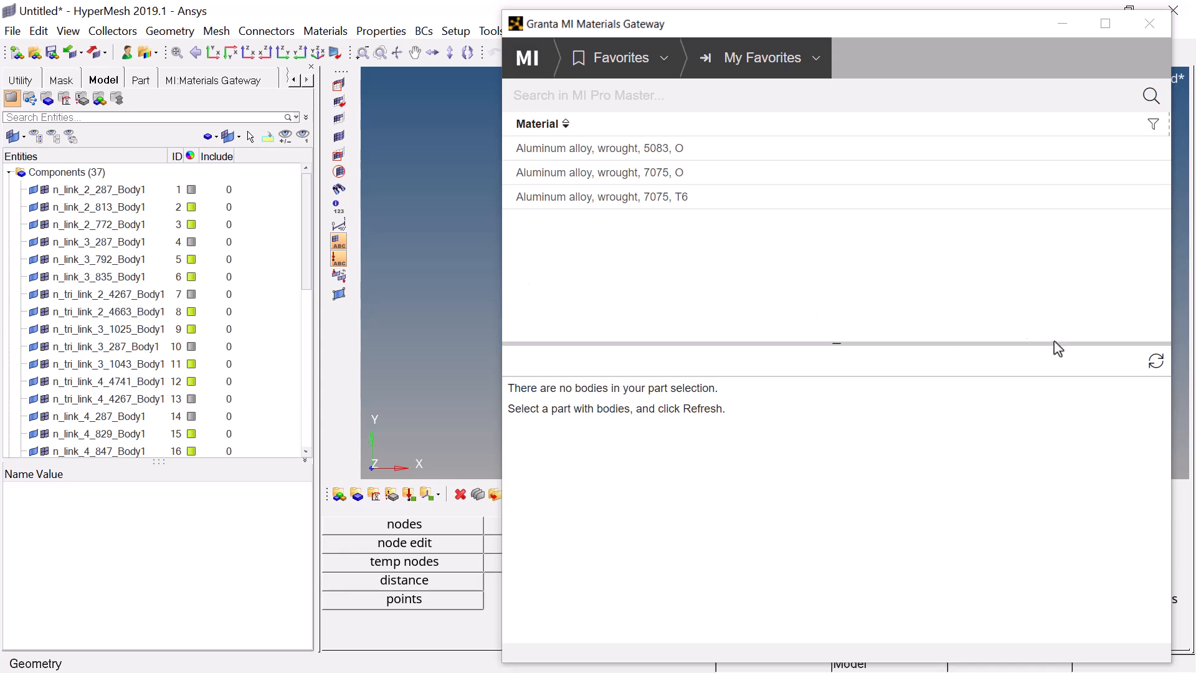
pyautogui.click(1158, 362)
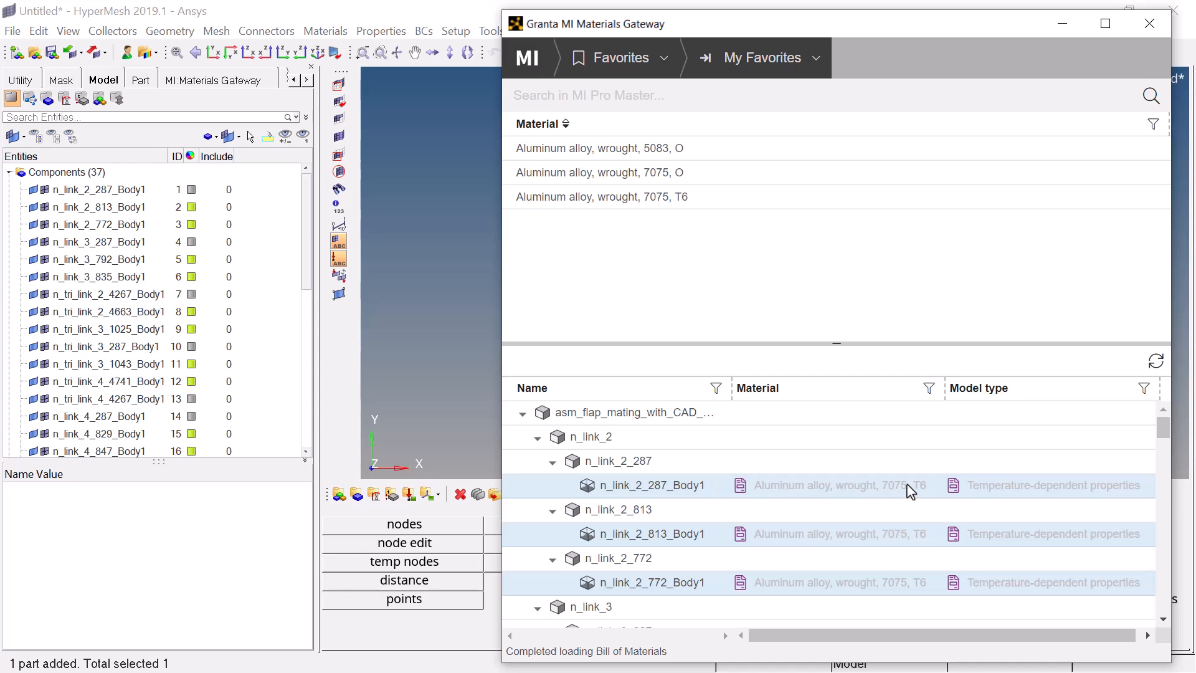
# - Assign Aluminum alloy, wrought, 7075, T6 with temperature-dependent properties to the selected n_link_2 bodies, and review the metadata of n_link_2_813_Body1 in HyperMesh
pyautogui.rightClick(911, 492)
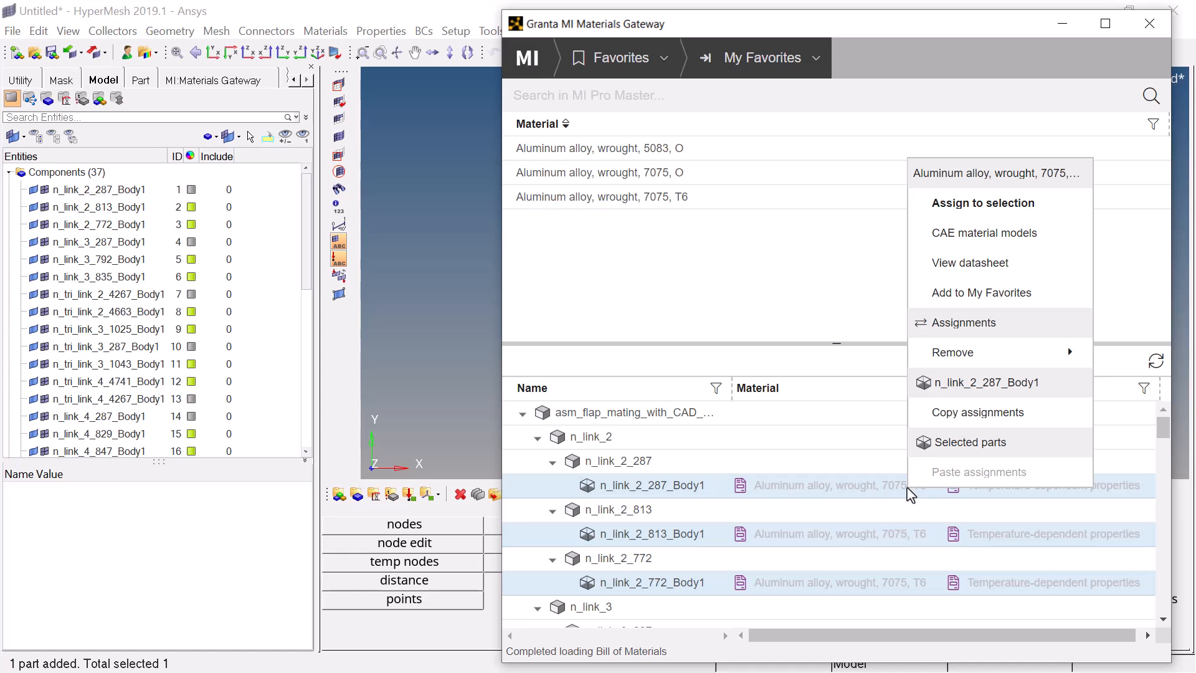
pyautogui.click(951, 203)
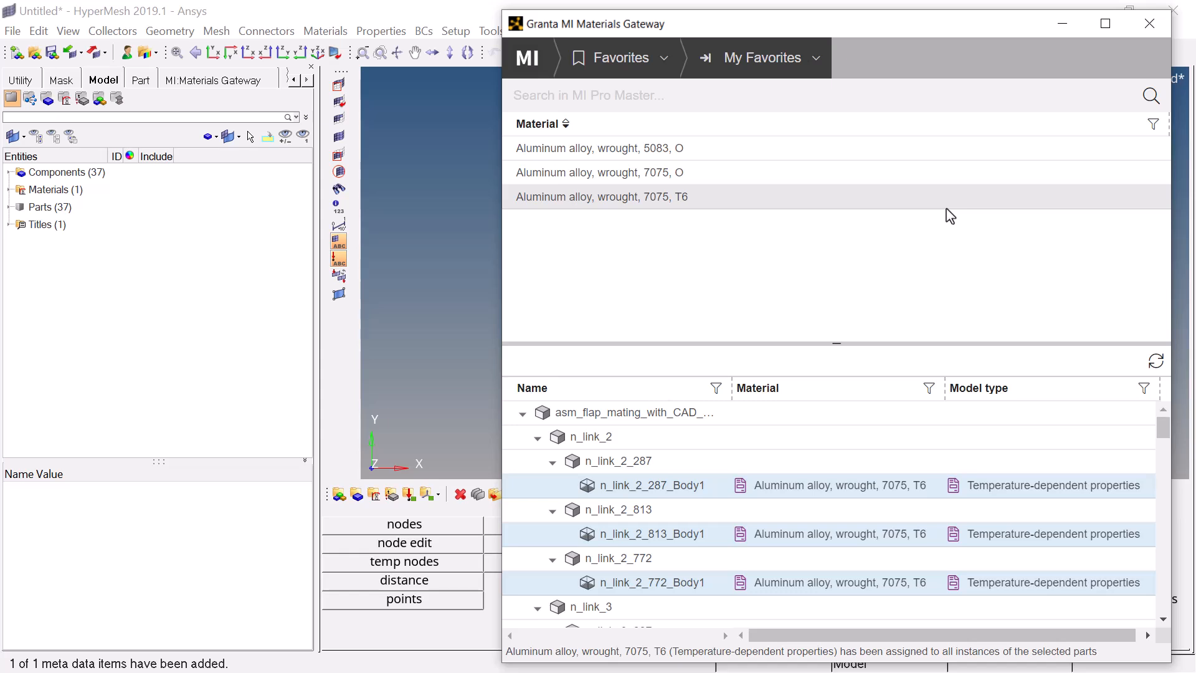
pyautogui.click(54, 210)
pyautogui.moveTo(306, 509); pyautogui.dragTo(318, 554)
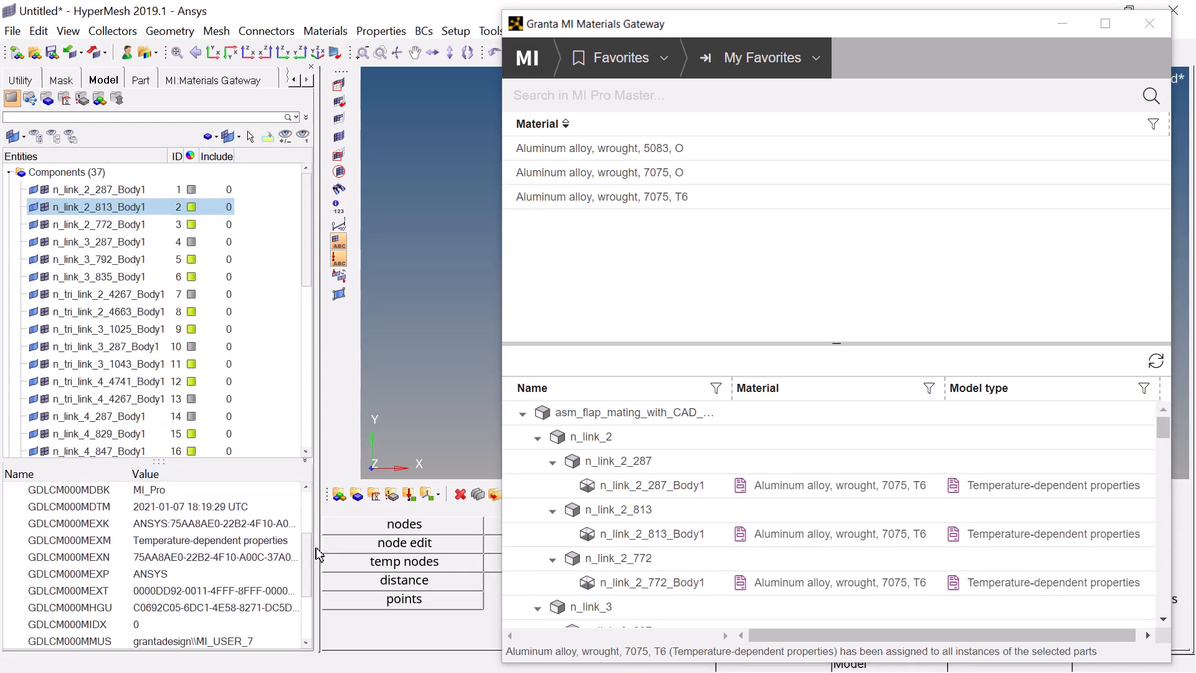